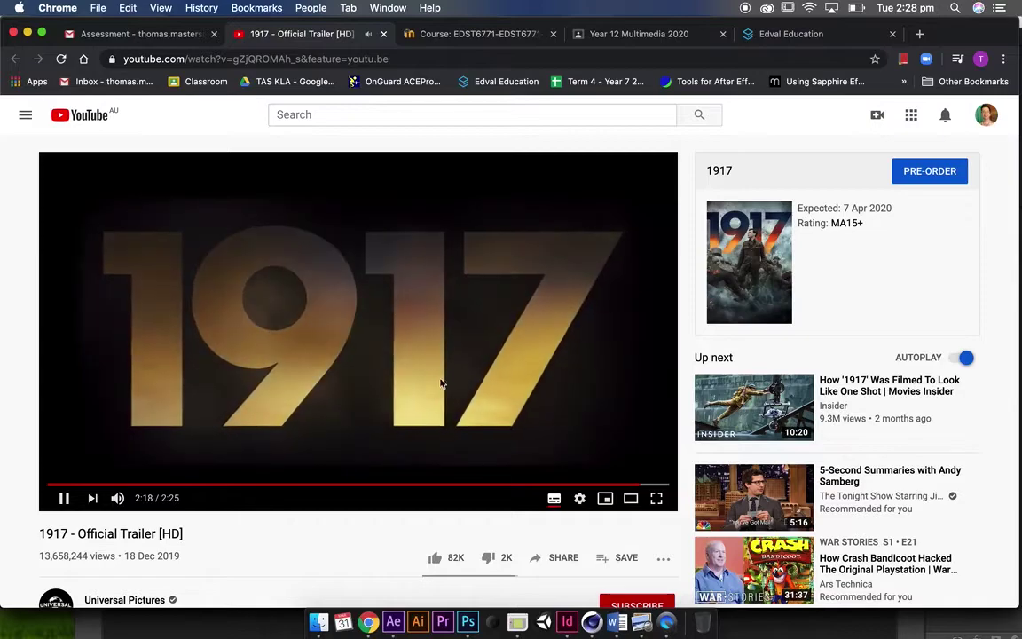
- Pause the 1917 trailer and switch to After Effects
click(422, 332)
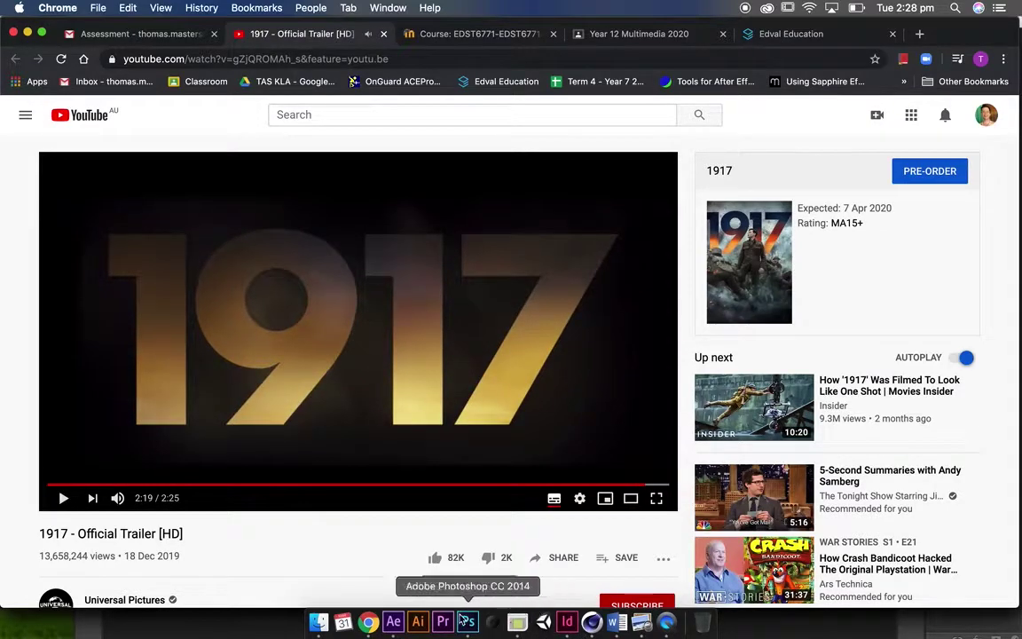
click(395, 622)
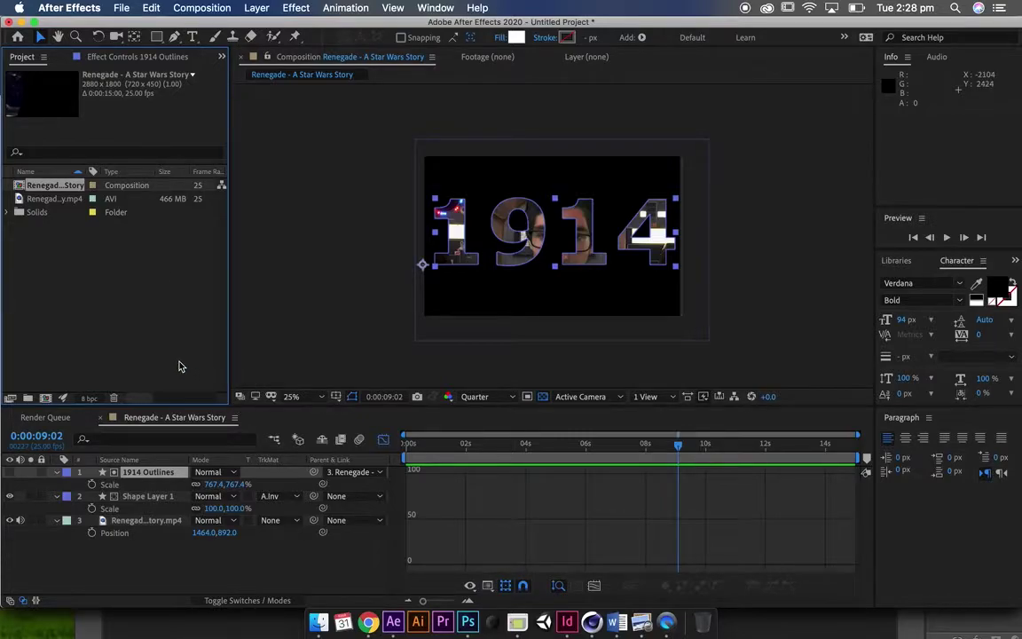
- Check the shape layer's track matte options and play the finished 1914 title composition from its start
click(294, 499)
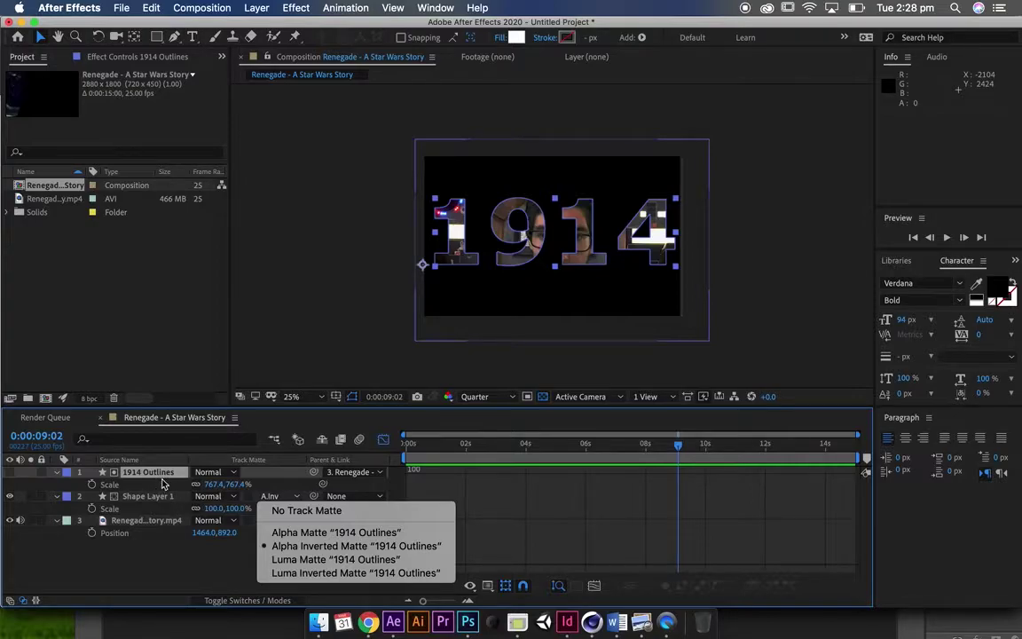
click(486, 458)
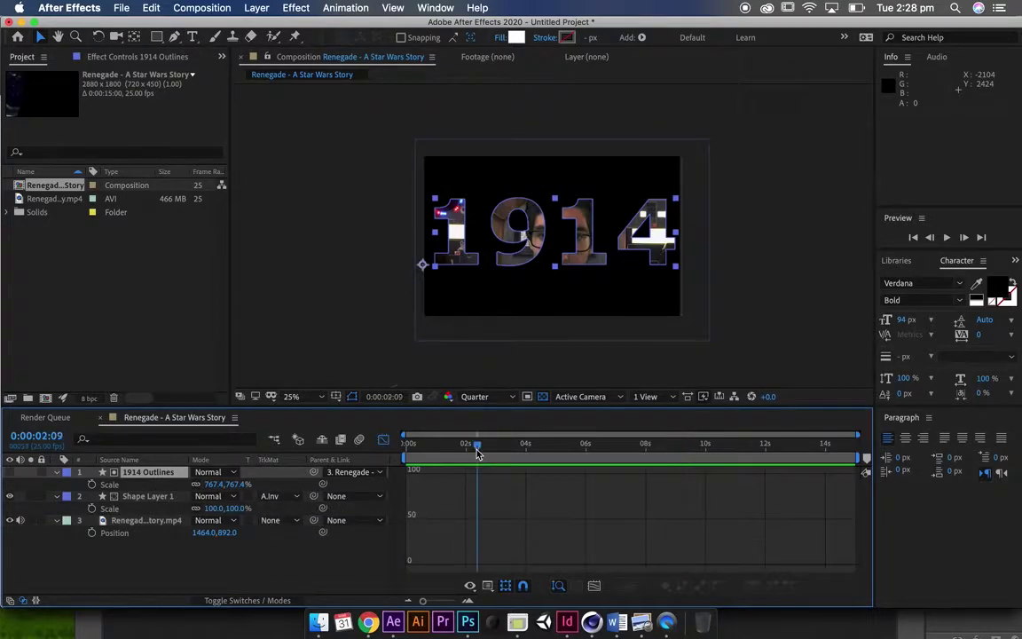
key(Home)
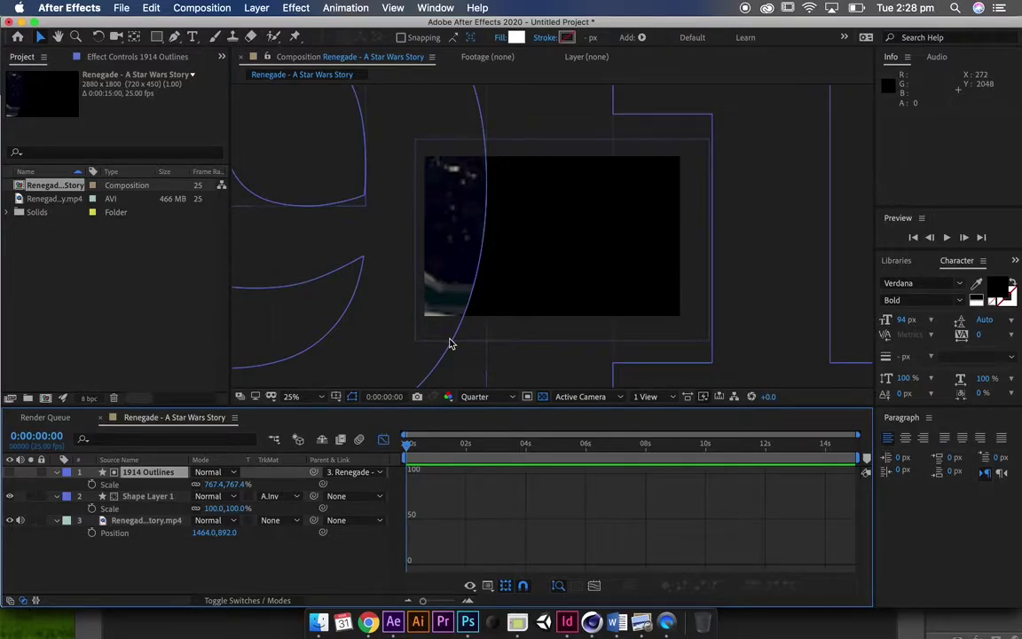
key(space)
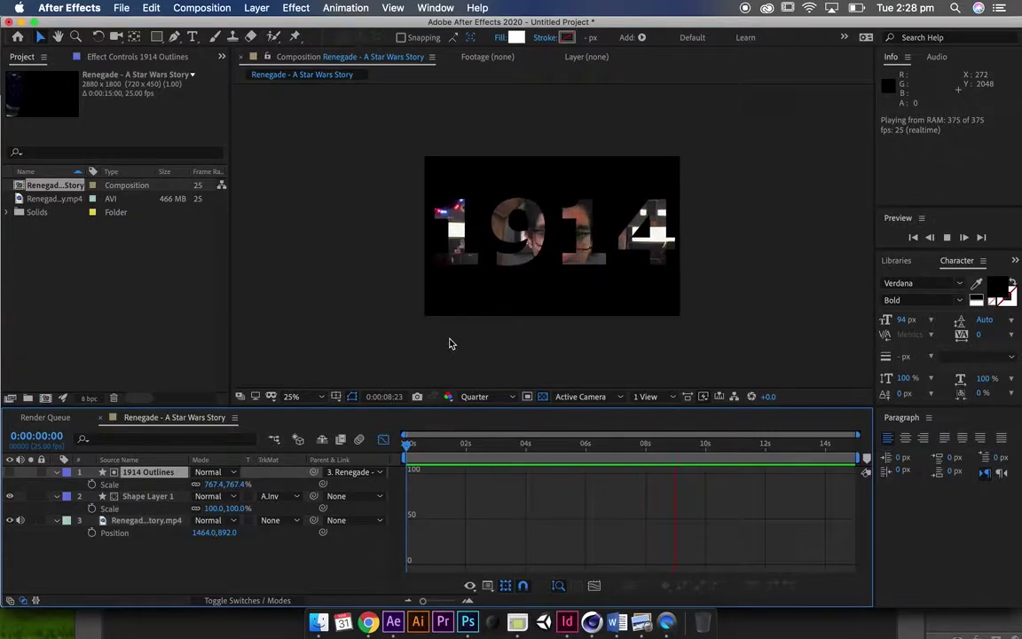
key(space)
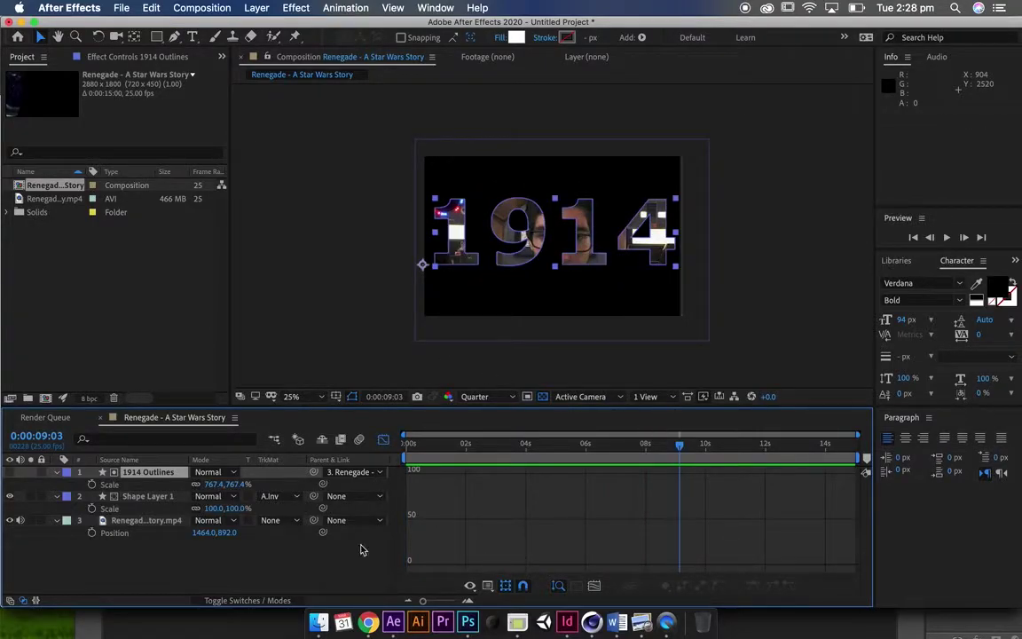
- Hide the graph editor and create a new 2880 x 1800 px composition with a 15-second duration
click(380, 442)
click(324, 368)
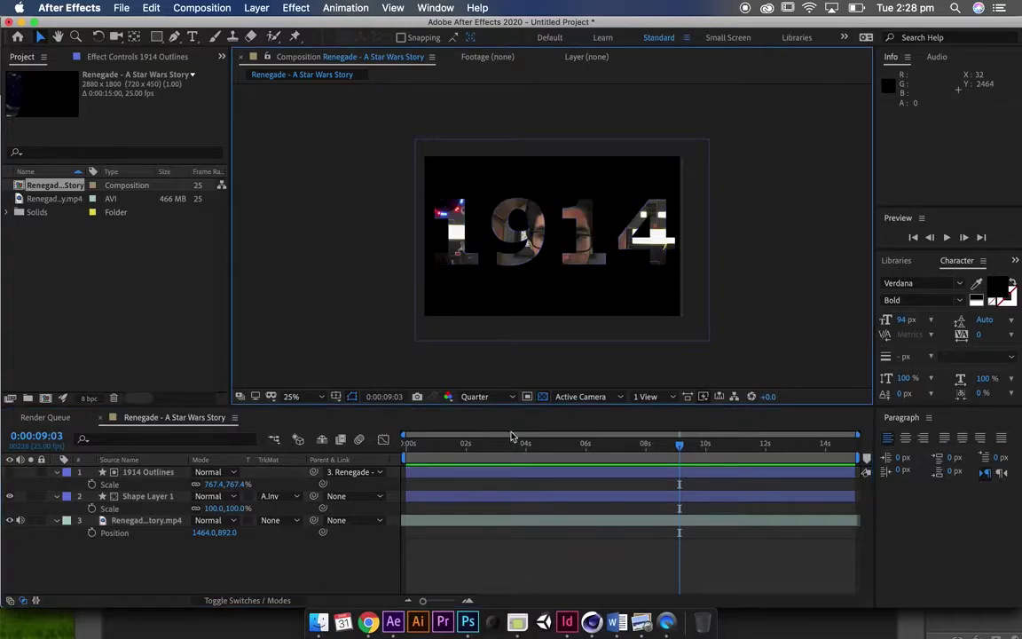
click(45, 399)
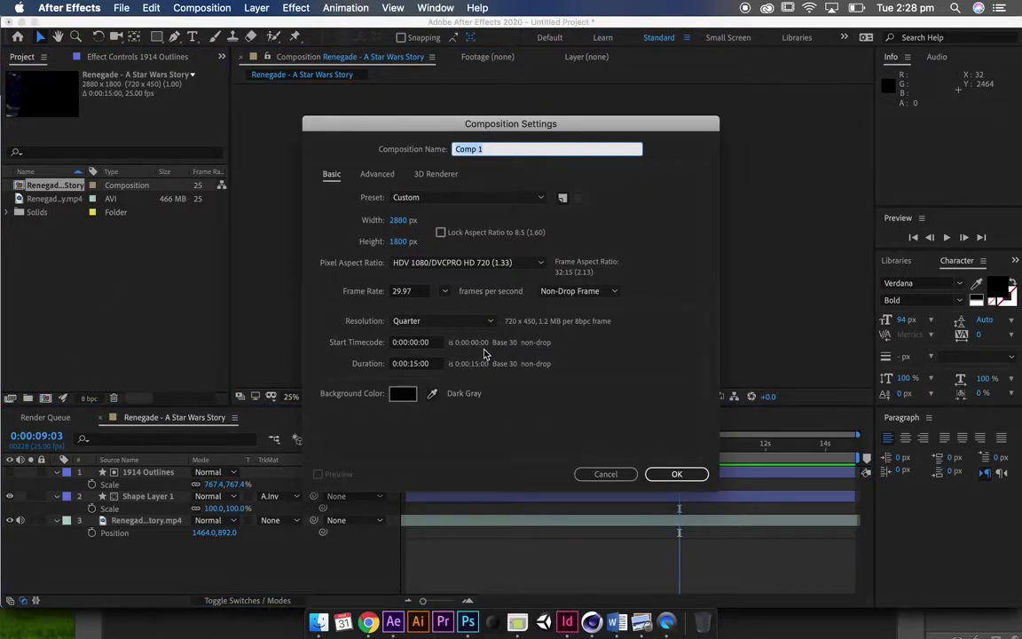
click(676, 474)
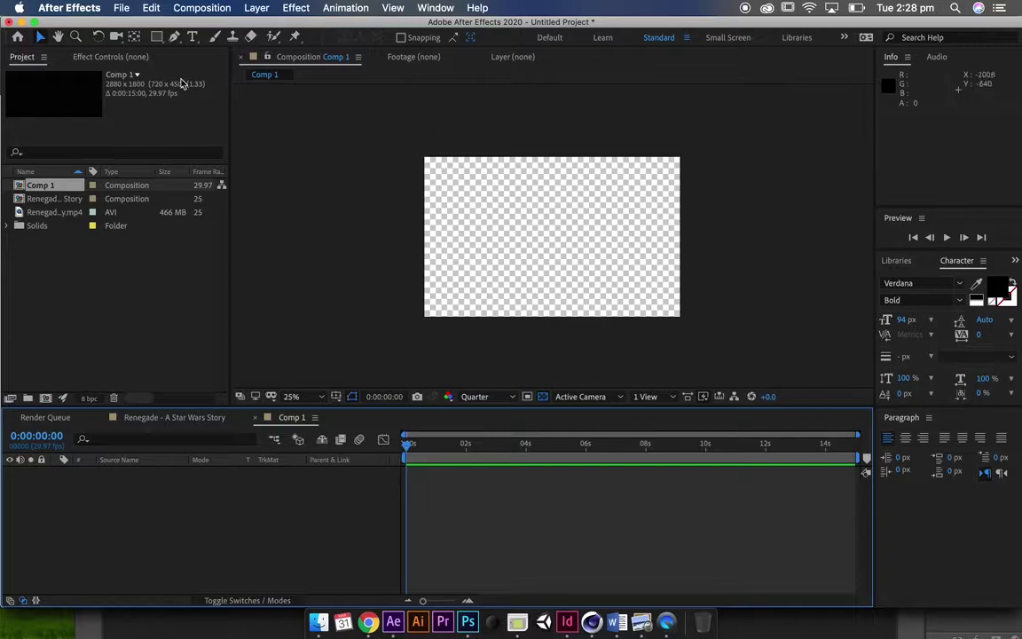
- Add a text layer reading "1914" to the new composition
click(191, 37)
click(465, 221)
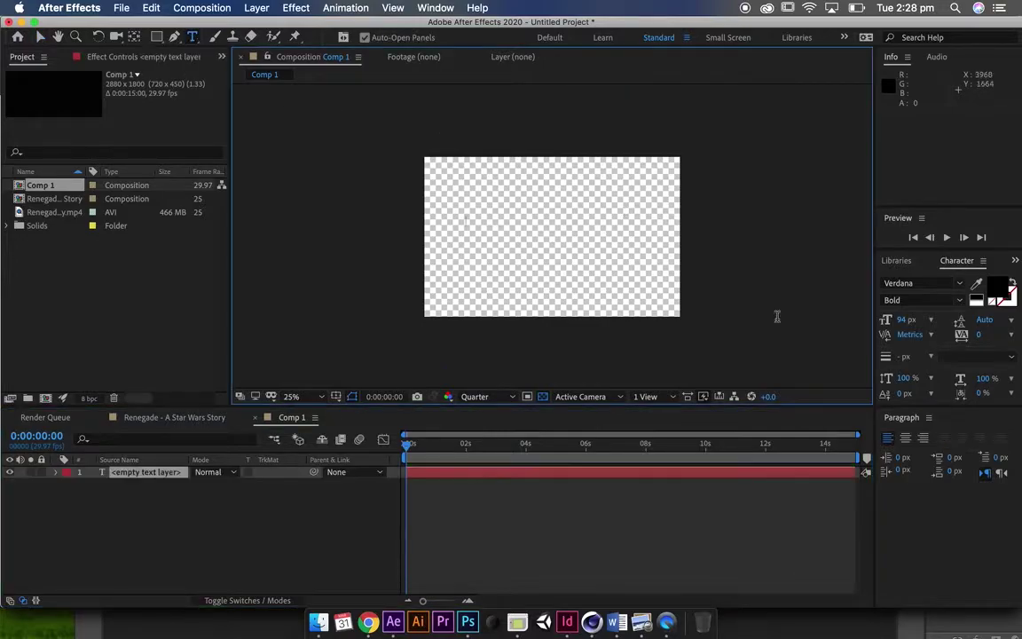
text(191)
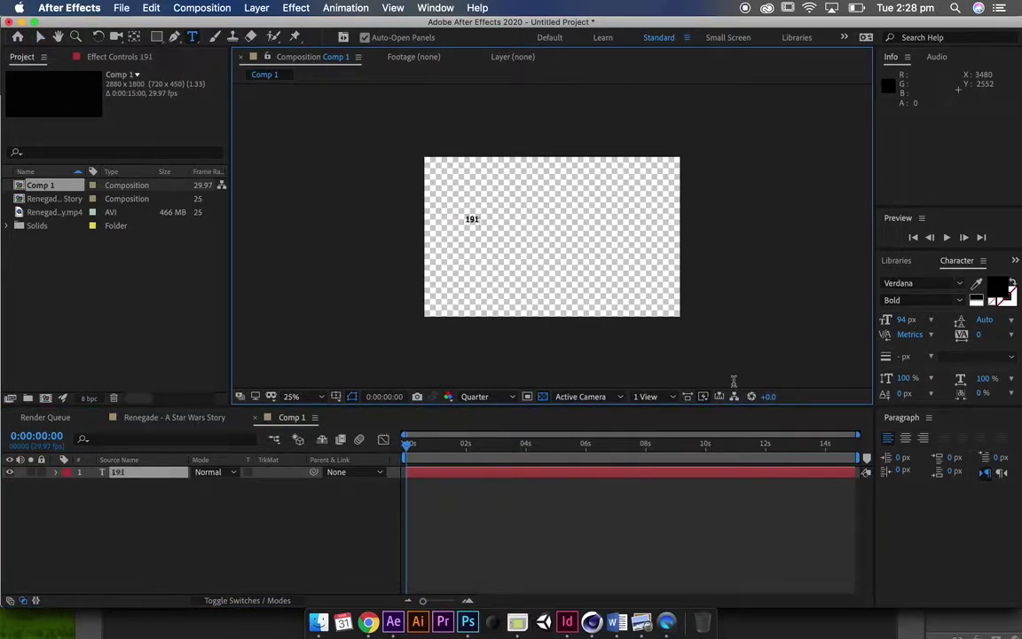
text(4)
key(Escape)
- Enlarge the 1914 text to 1123 px and move it to roughly the centre of the frame
drag(900, 325, 905, 324)
click(903, 320)
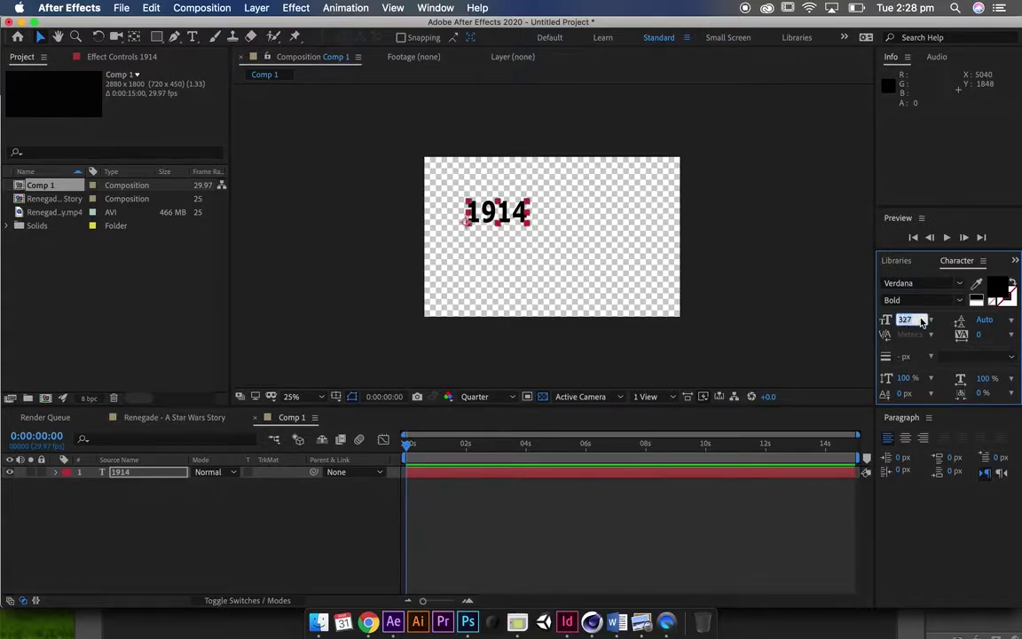
text(500)
key(Return)
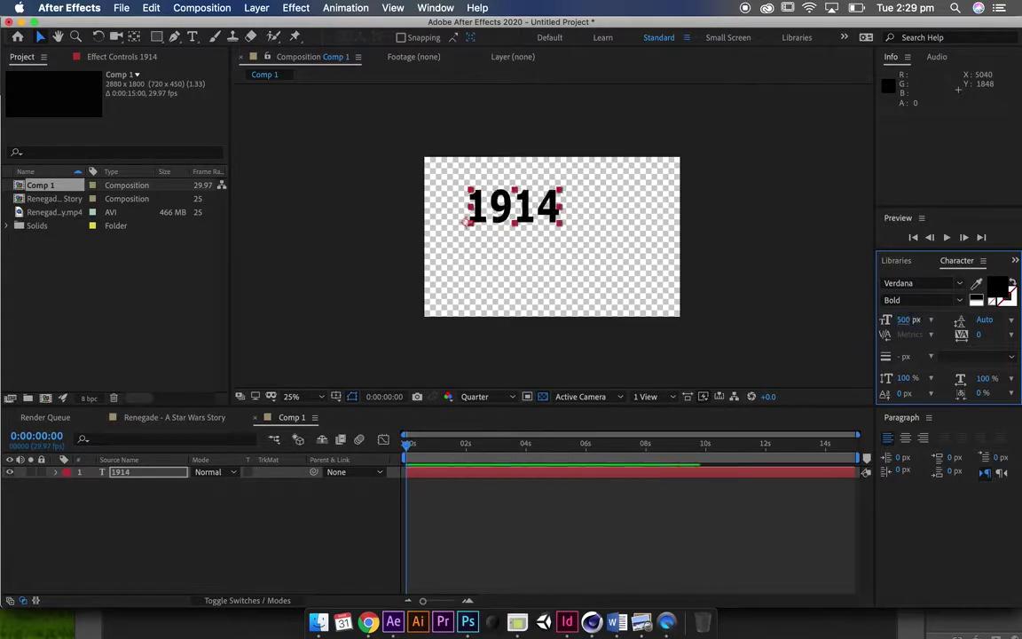
drag(904, 325, 984, 325)
click(899, 327)
text(953)
key(Return)
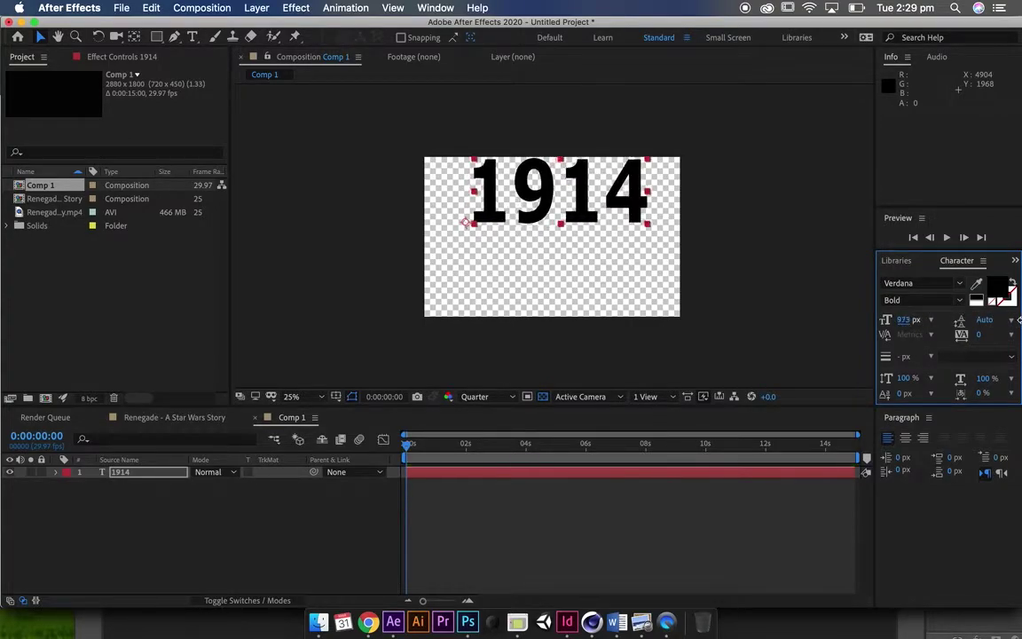
drag(913, 319, 958, 320)
drag(662, 212, 645, 260)
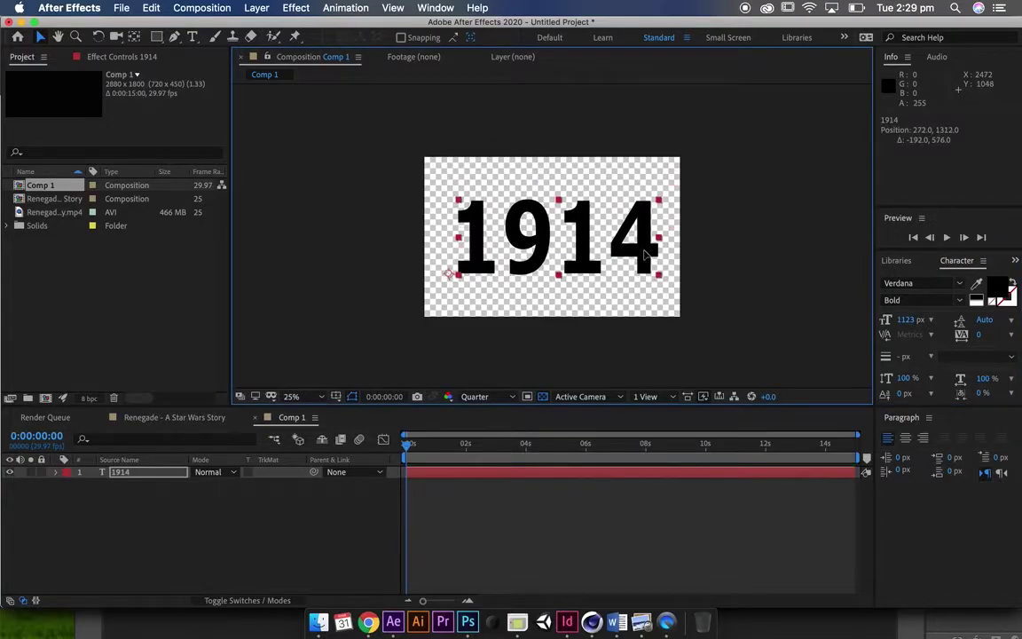
- Apply a Stroke layer style to the 1914 text layer and set its size to 34.5
double_click(142, 475)
right_click(142, 477)
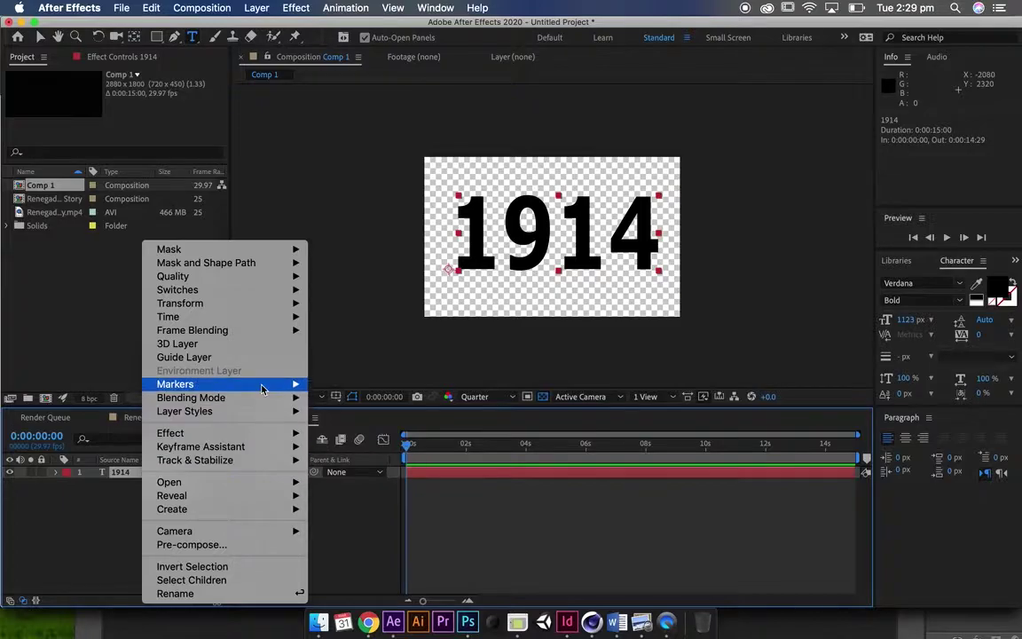
mouse_move(266, 411)
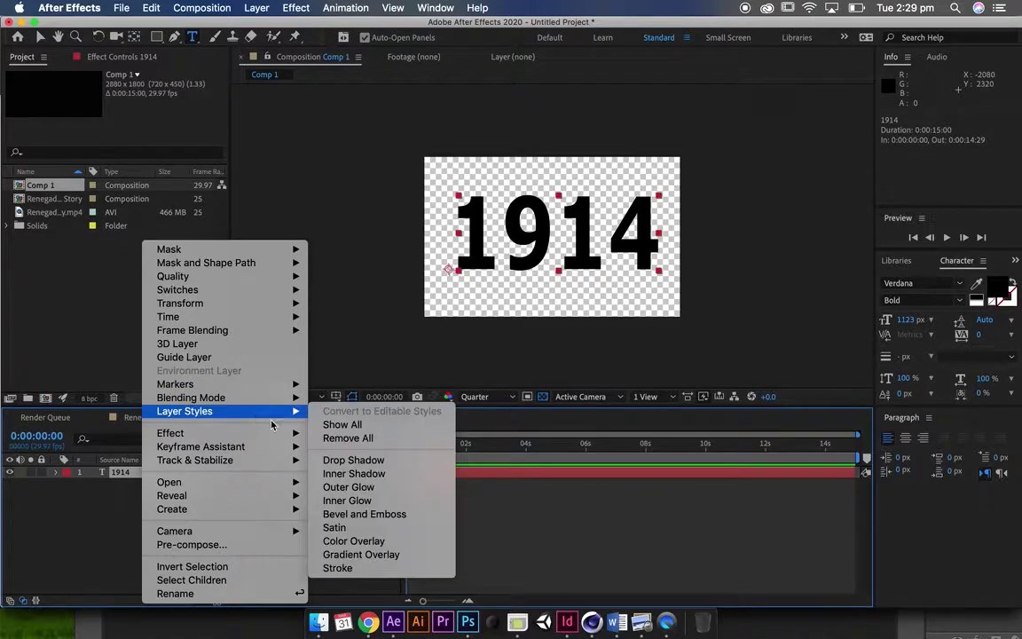
click(343, 568)
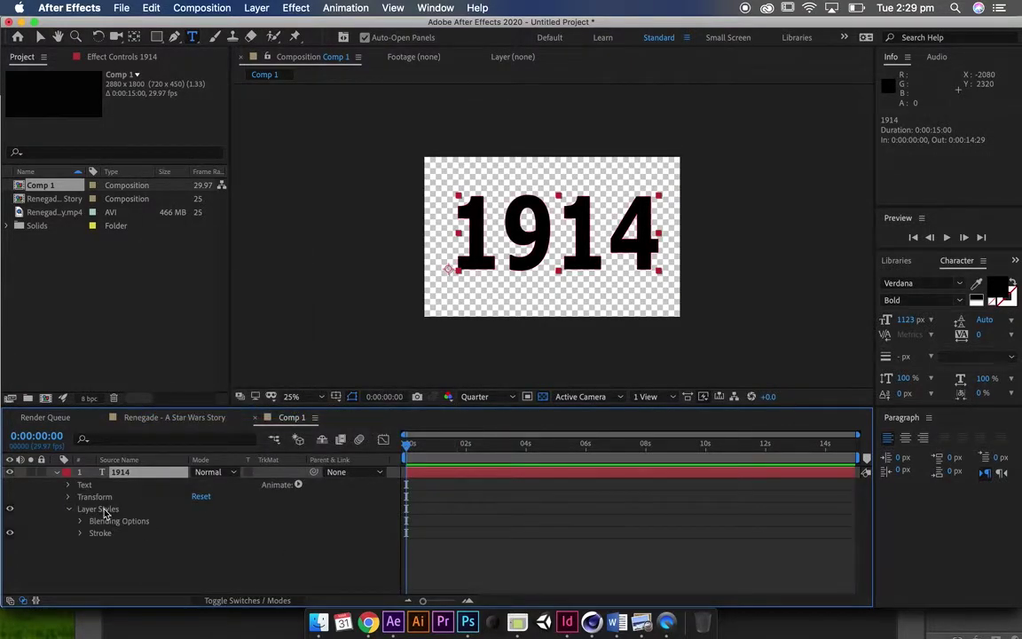
click(81, 533)
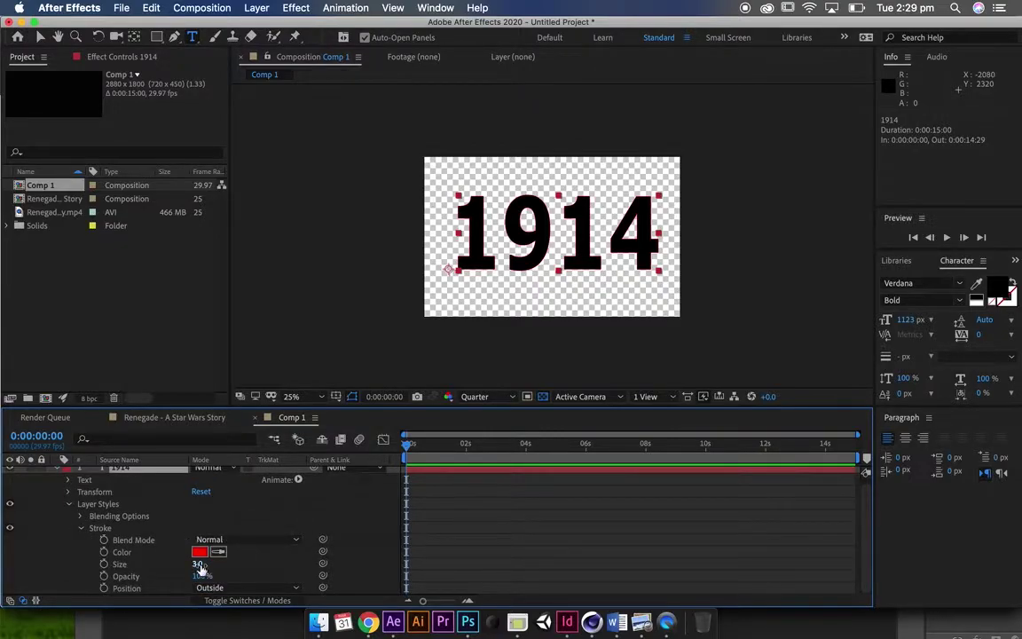
drag(197, 566, 479, 558)
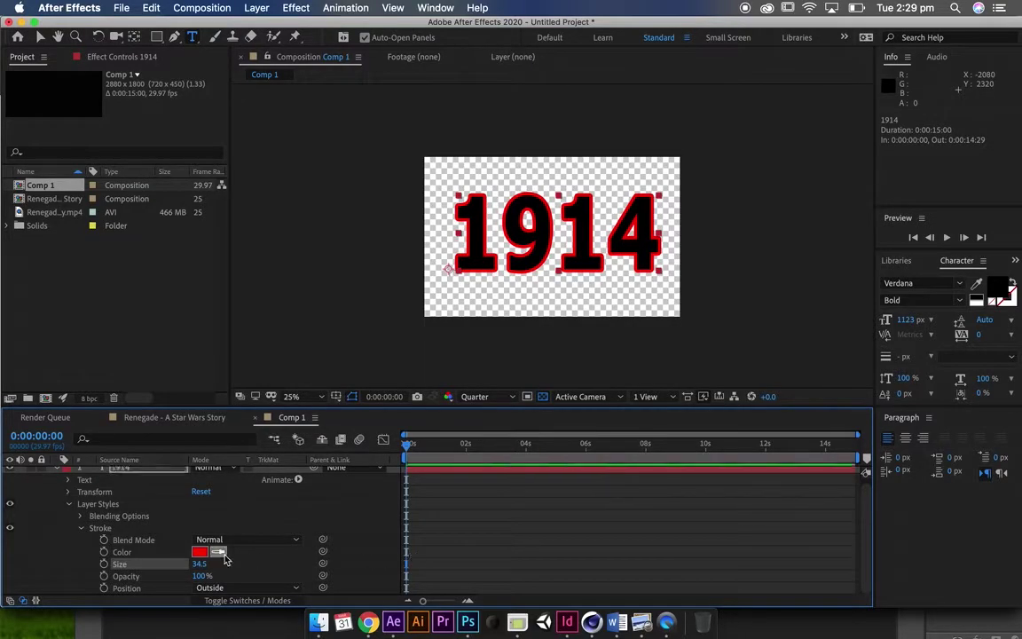
- Change the stroke colour to black (000000), then deselect the text layer and collapse its properties
click(201, 552)
mouse_move(223, 268)
mouse_down()
mouse_move(237, 327)
mouse_move(271, 383)
mouse_up()
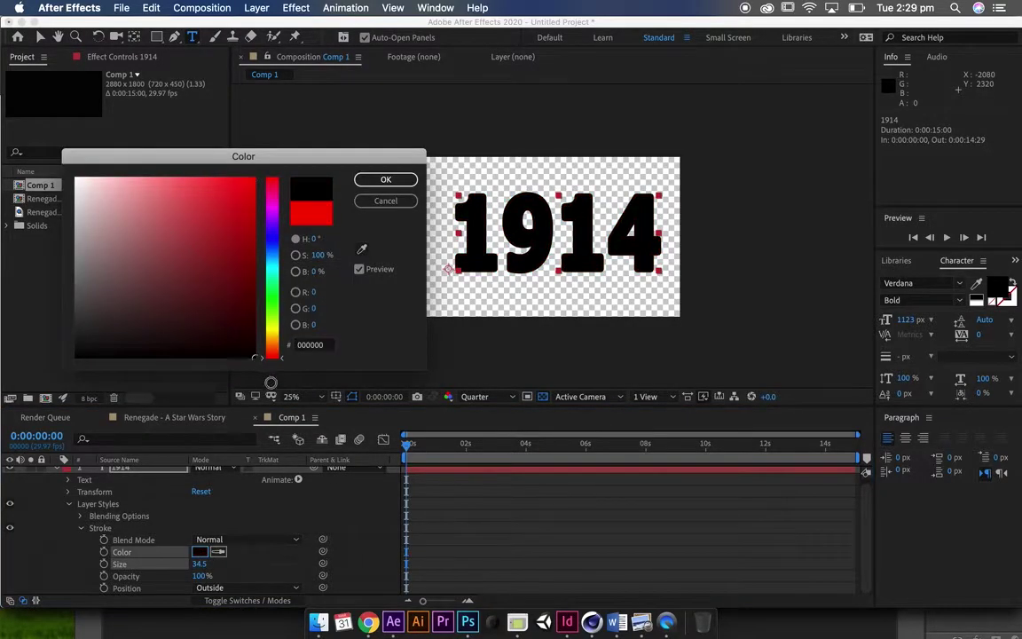
click(403, 179)
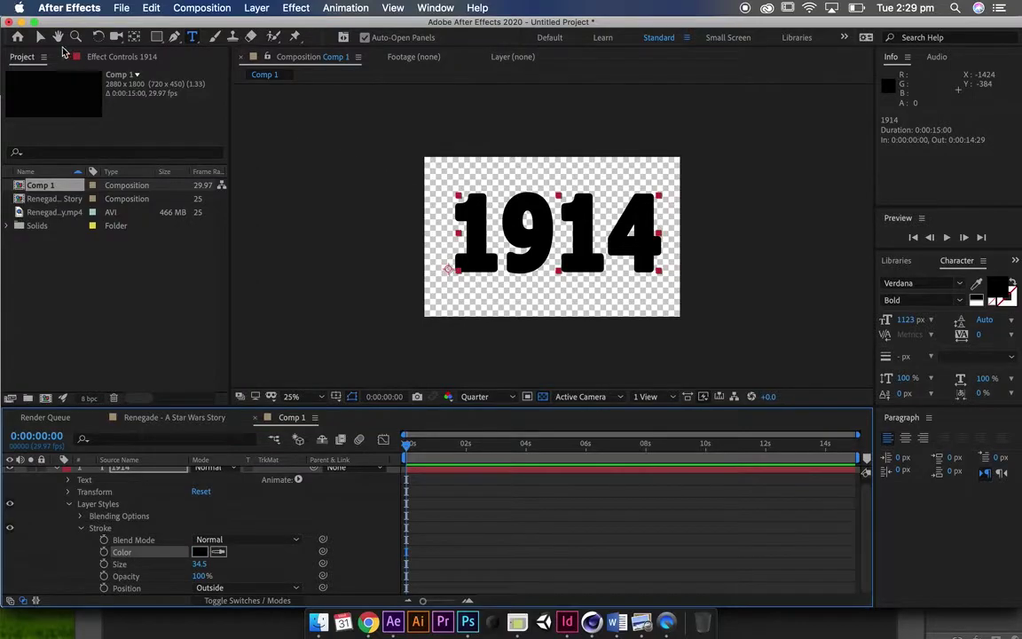
click(39, 36)
click(343, 216)
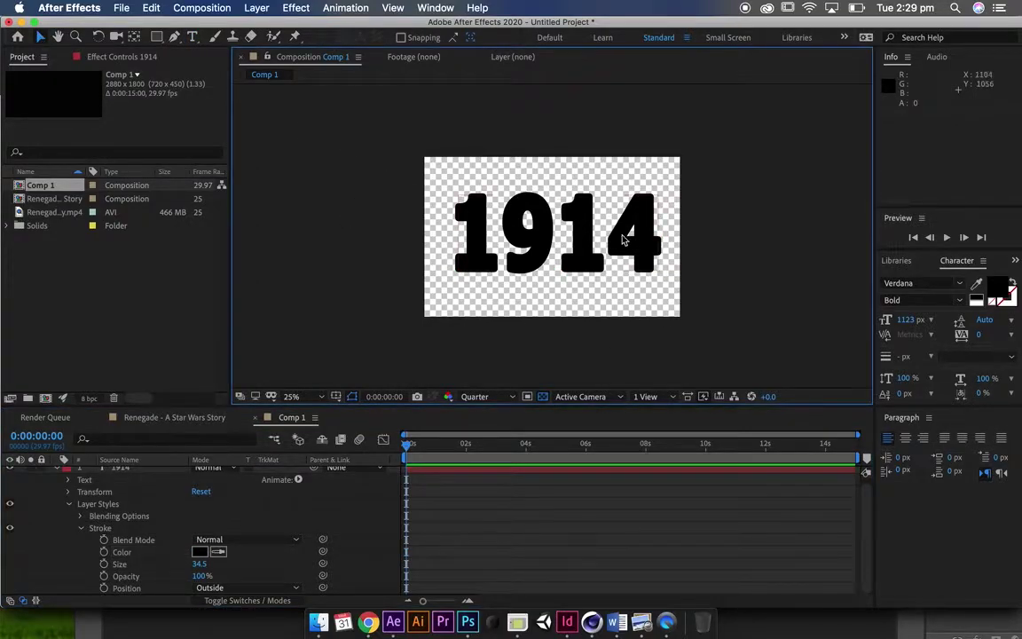
scroll(78, 500, up, 1)
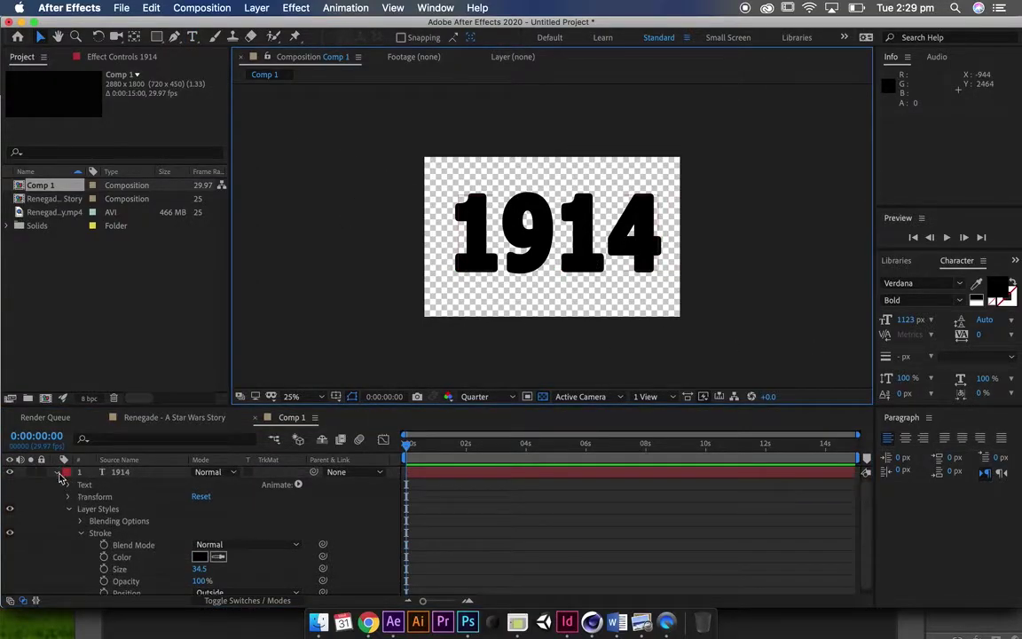
click(57, 473)
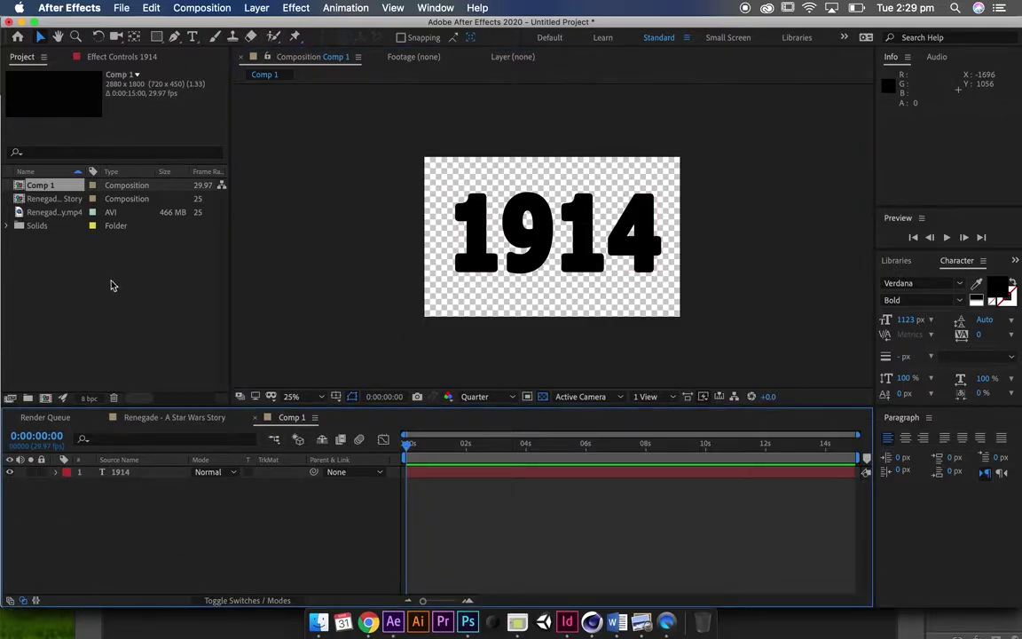
- Add the Renegade - A Star Wars Story.mp4 footage to the composition and scale it to 150%
click(84, 250)
click(61, 216)
drag(39, 215, 561, 251)
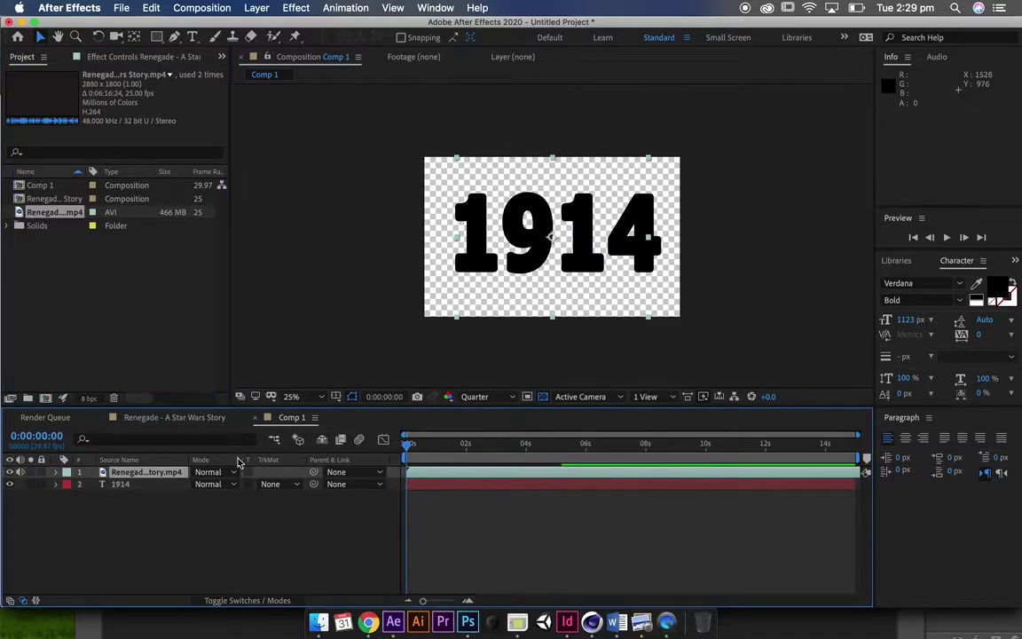
key(s)
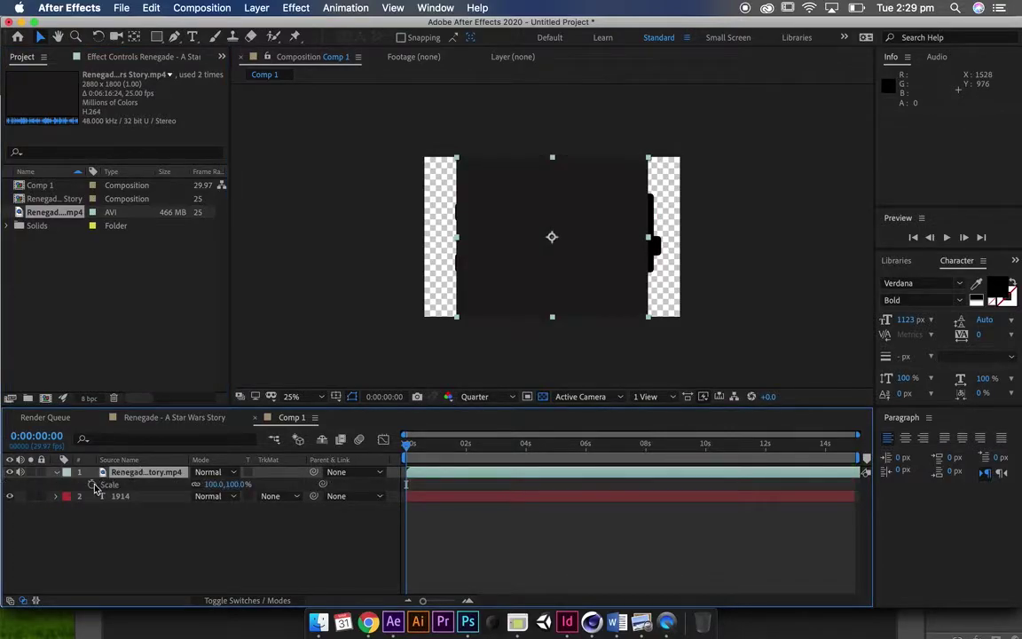
drag(241, 484, 285, 483)
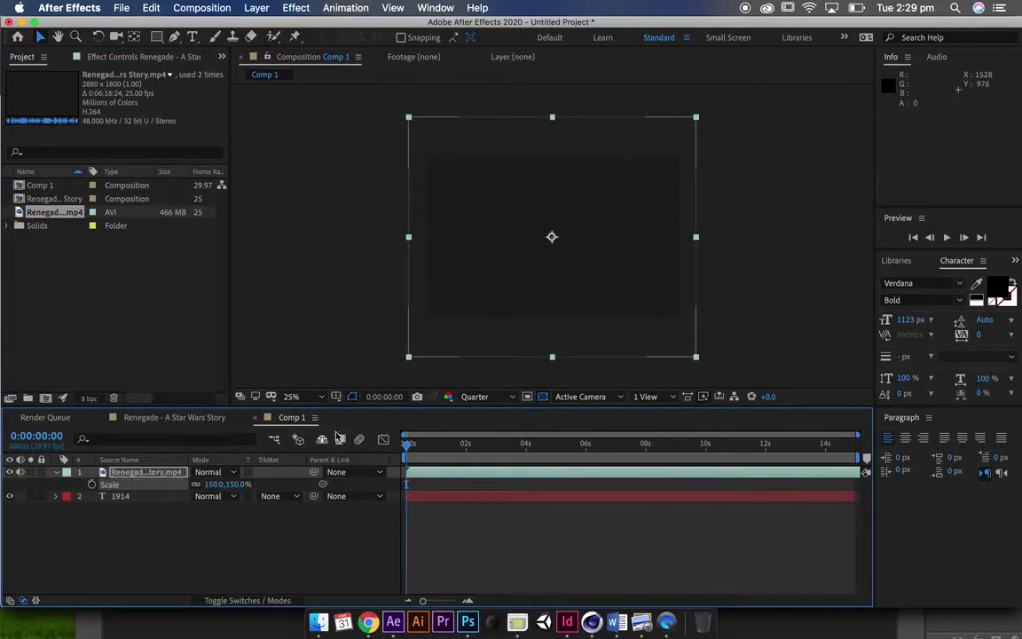
- Scrub through the composition to examine the footage's opening seconds, and return to the first frame
click(521, 444)
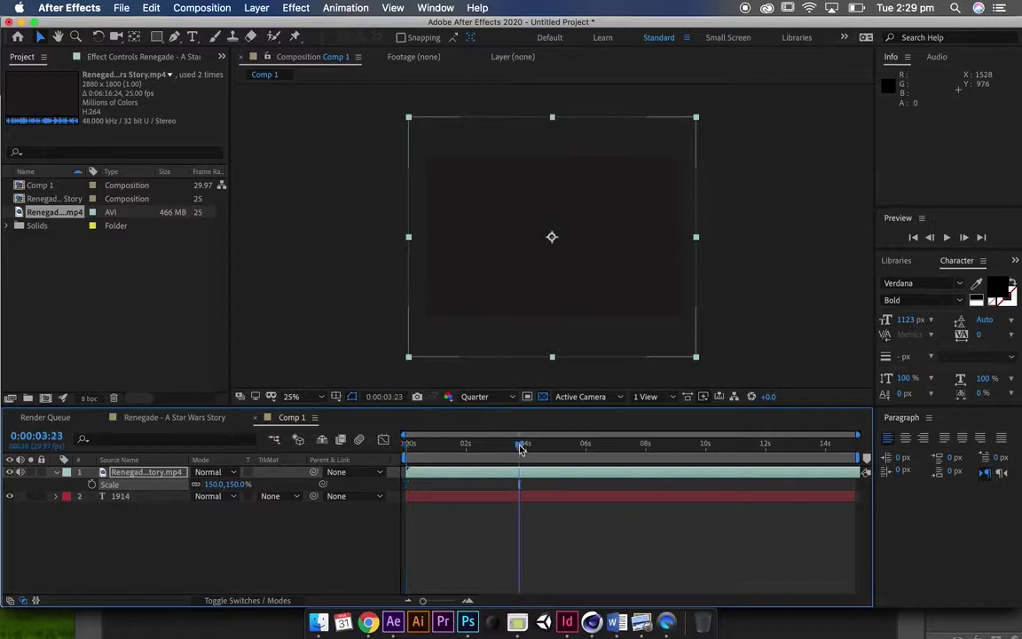
click(585, 445)
drag(402, 445, 548, 452)
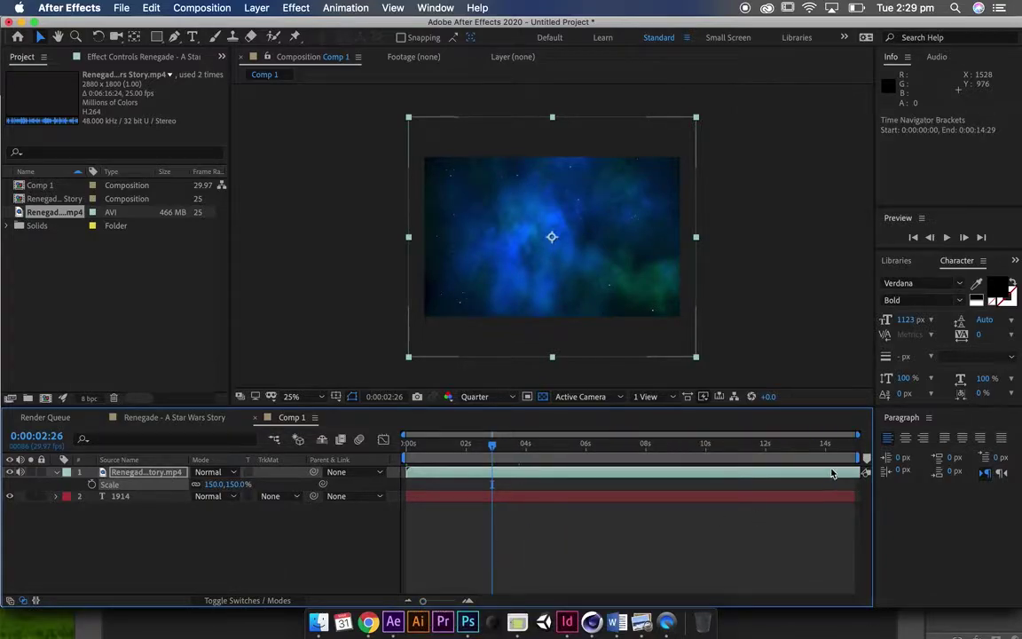
drag(715, 444, 747, 443)
key(Home)
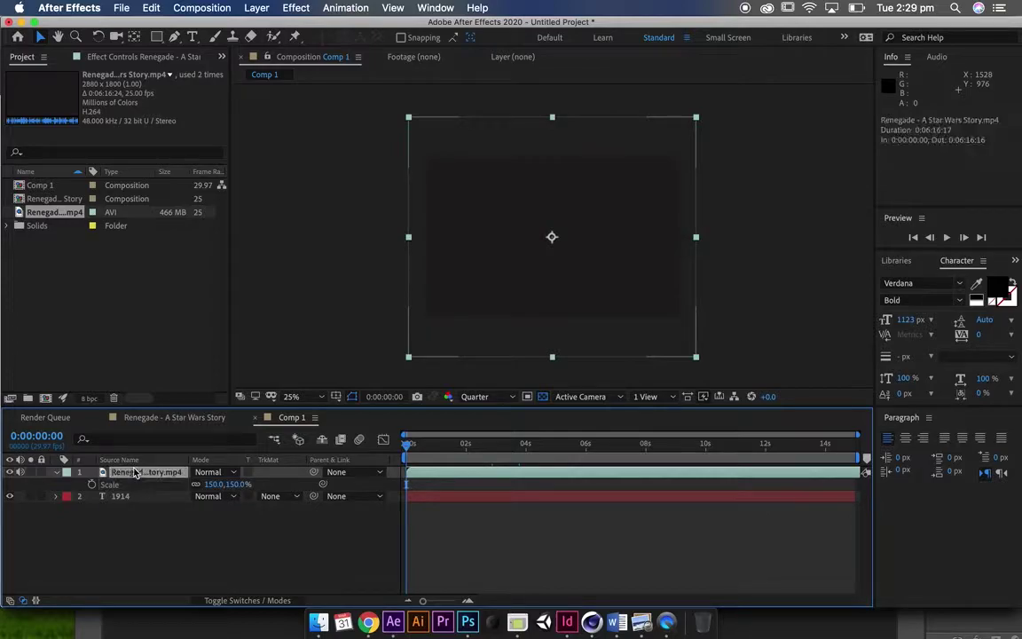
- Place the footage layer beneath the 1914 text and shift it earlier so it starts at -0:00:05:07
drag(129, 477, 138, 522)
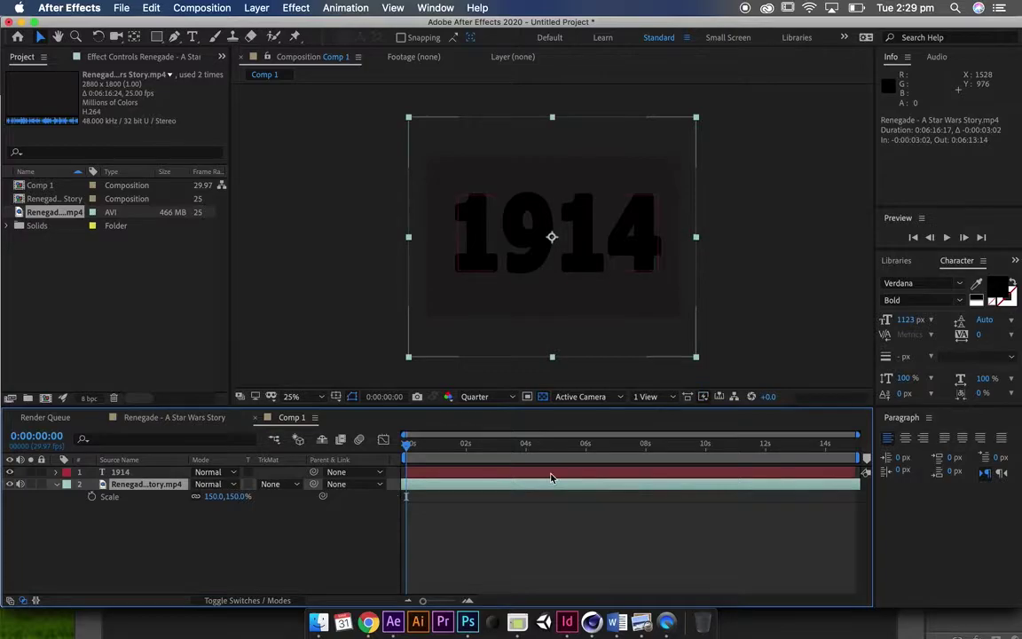
drag(565, 491, 494, 492)
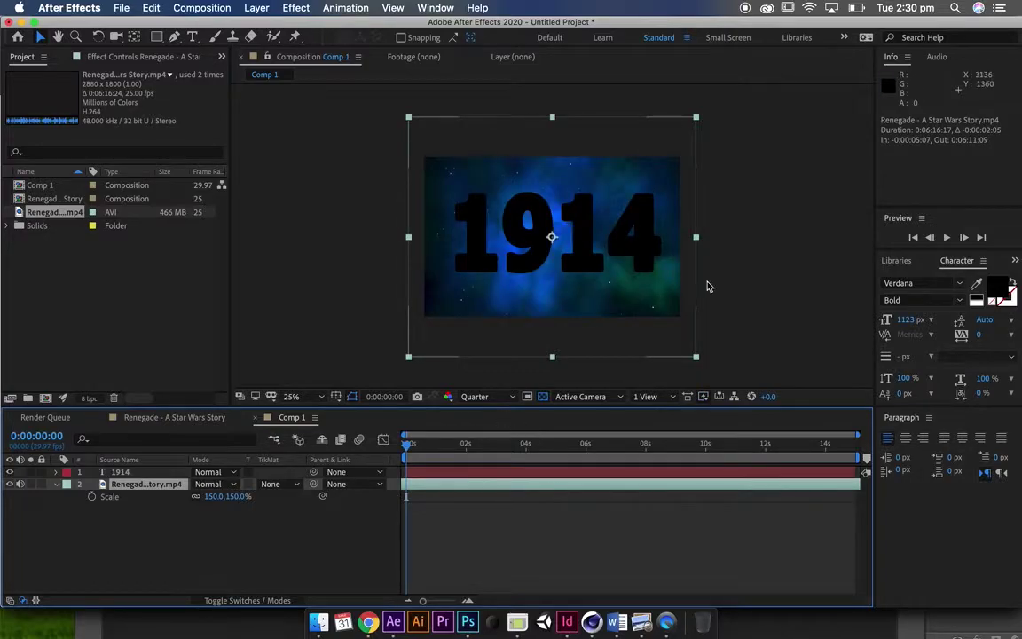
click(744, 301)
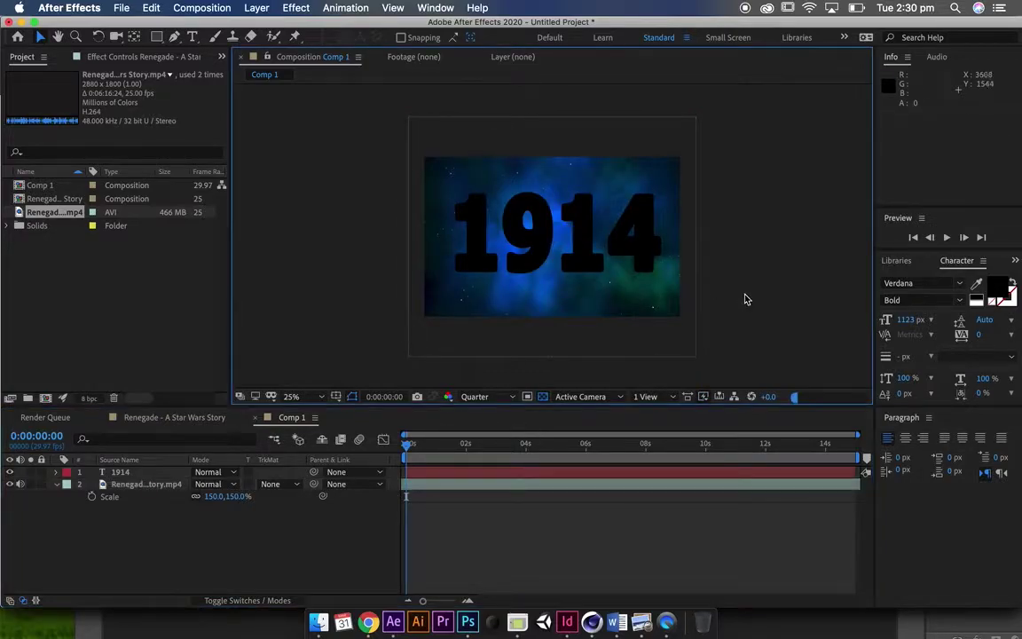
- Create shape outlines from the 1914 text and delete the original text layer
click(587, 242)
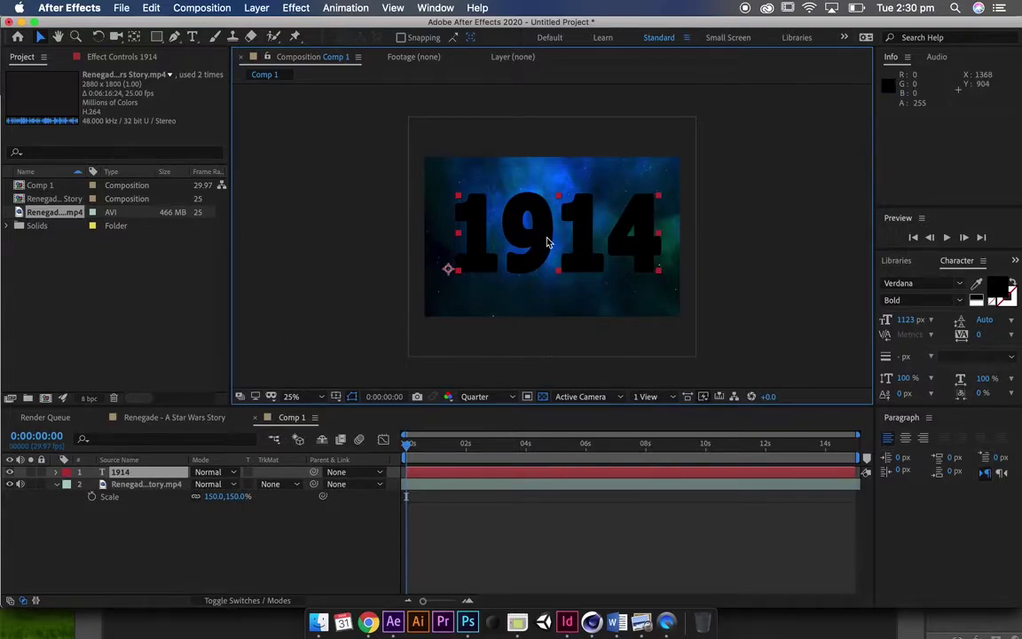
right_click(548, 242)
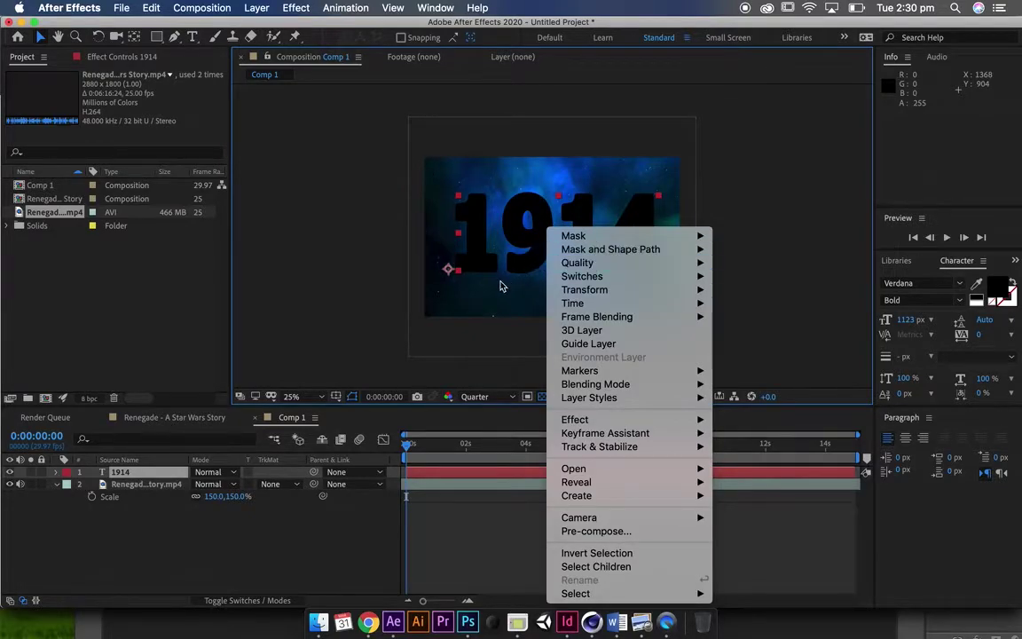
double_click(515, 259)
right_click(603, 259)
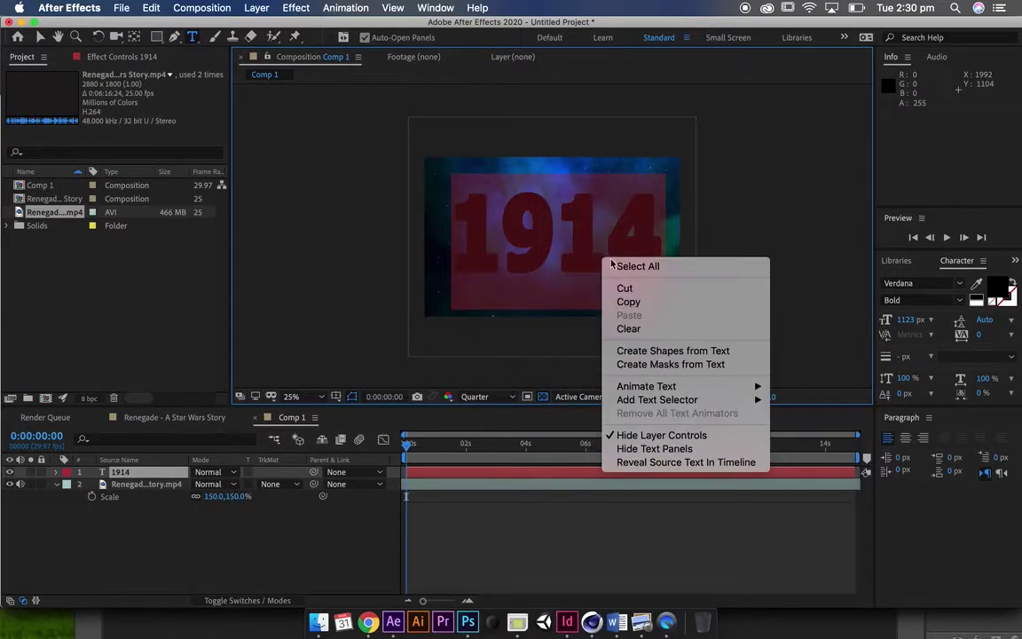
click(691, 352)
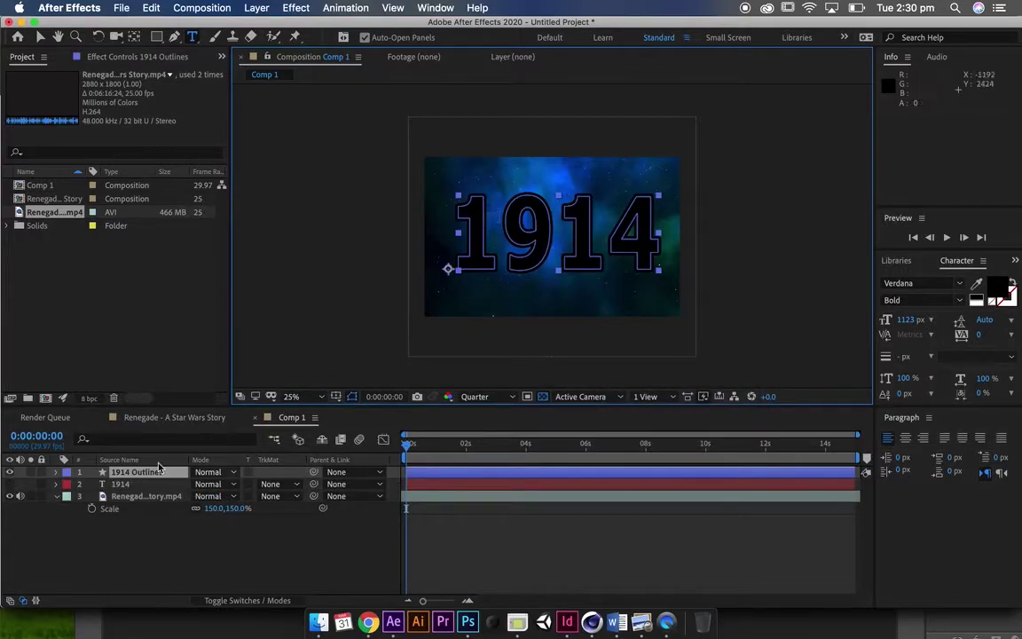
click(124, 485)
key(Delete)
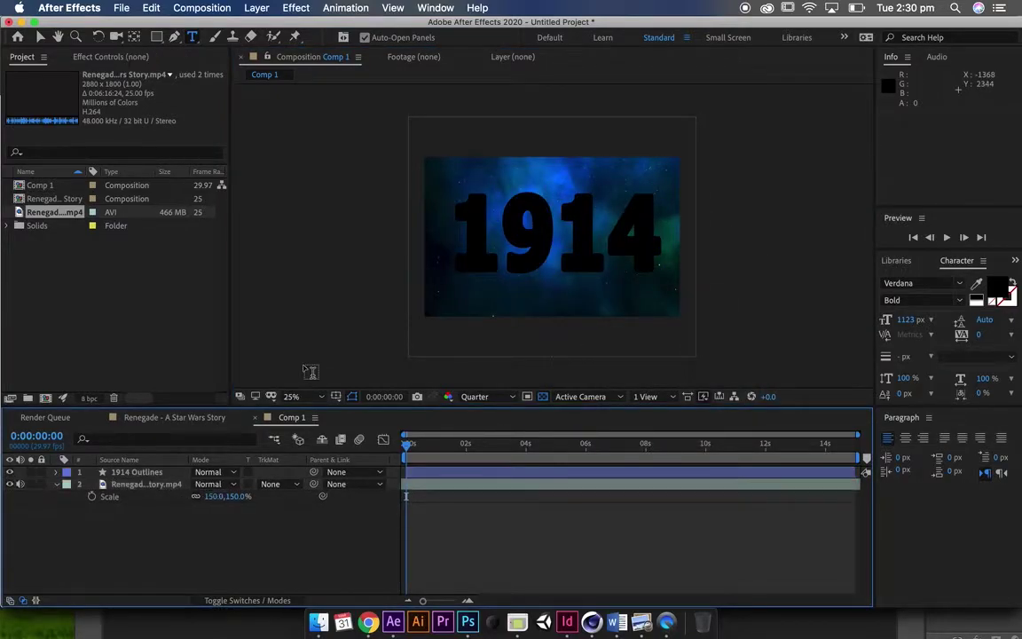
click(119, 459)
click(137, 472)
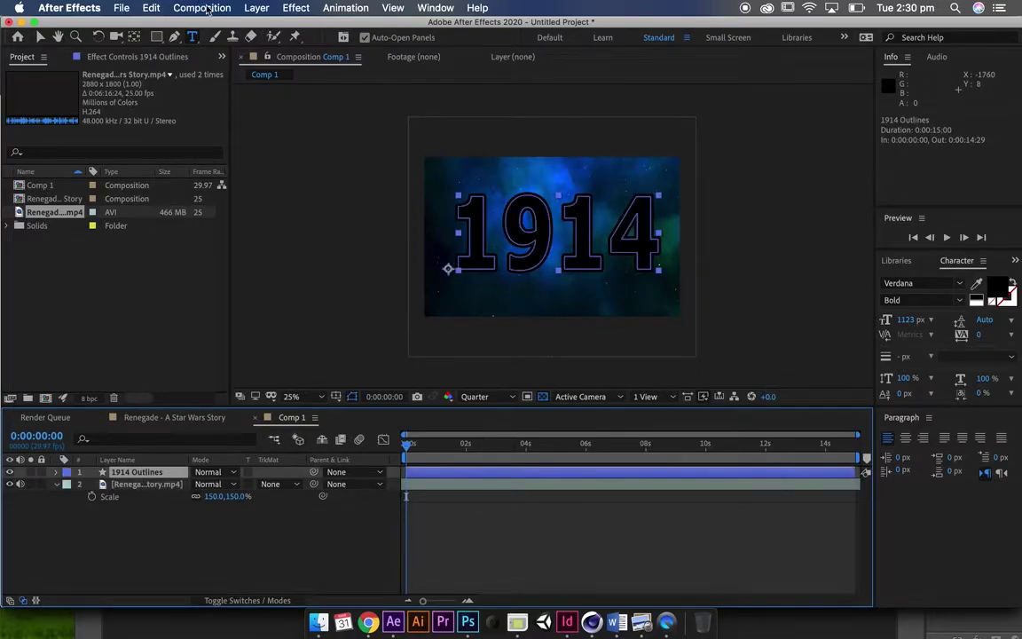
click(157, 38)
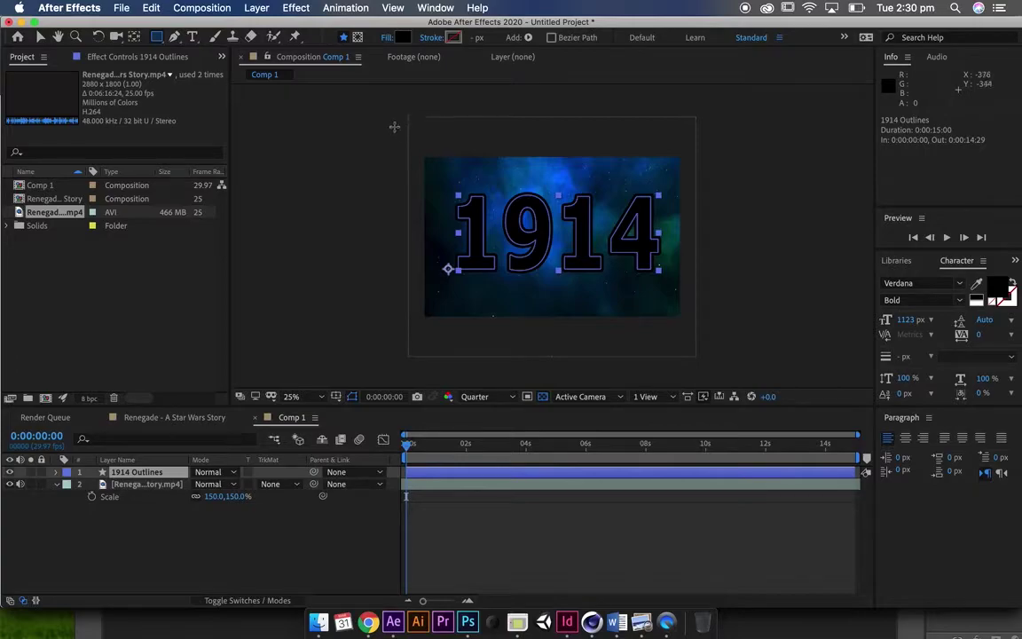
drag(398, 128, 710, 352)
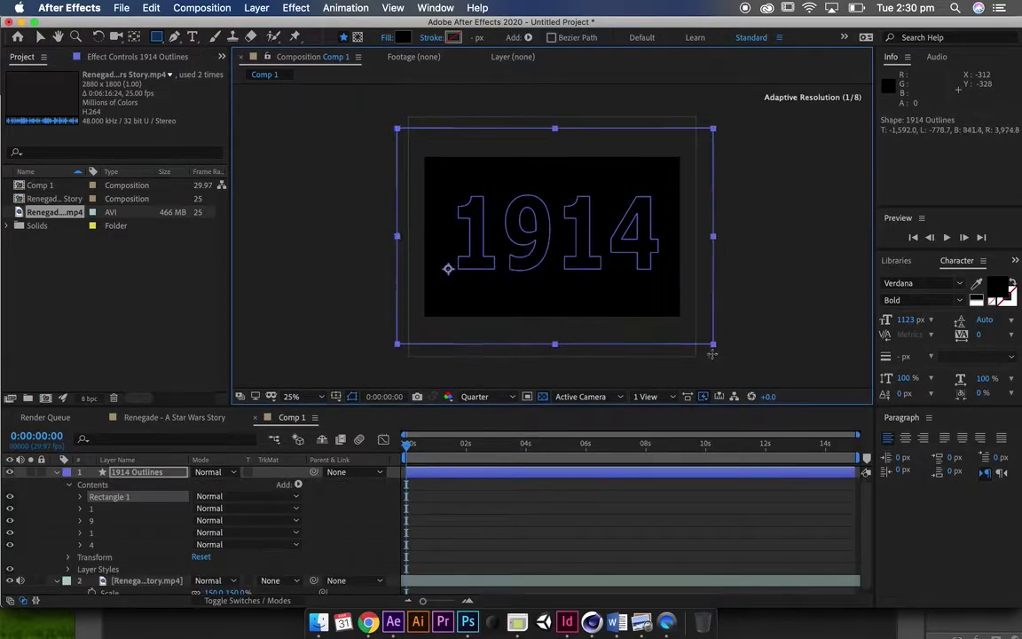
key(super+z)
click(56, 472)
click(125, 539)
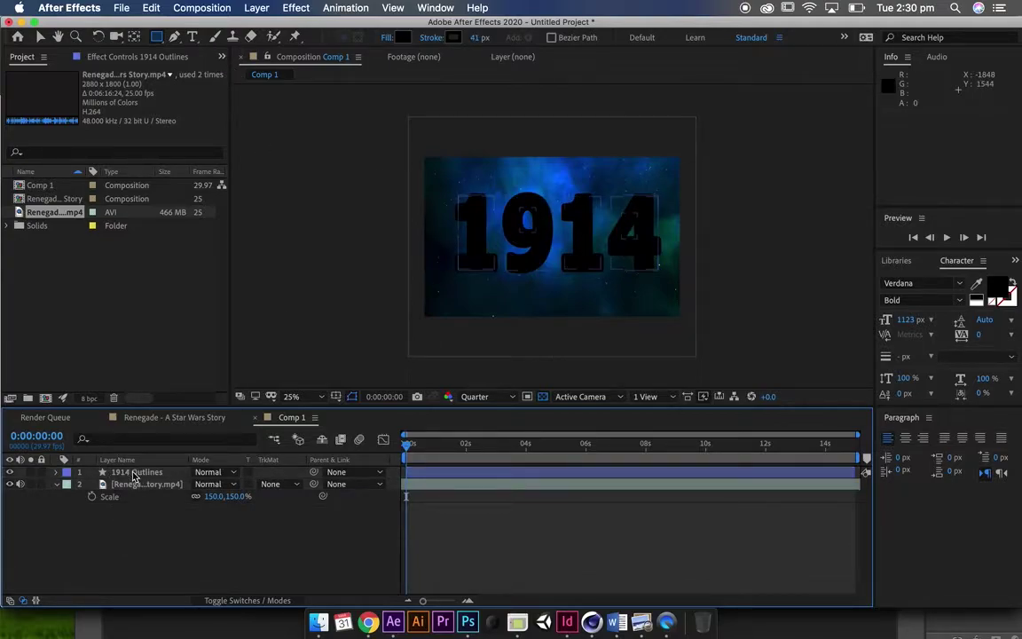
- Draw a black rectangle covering the entire composition frame as a separate shape layer
click(398, 137)
drag(398, 137, 699, 341)
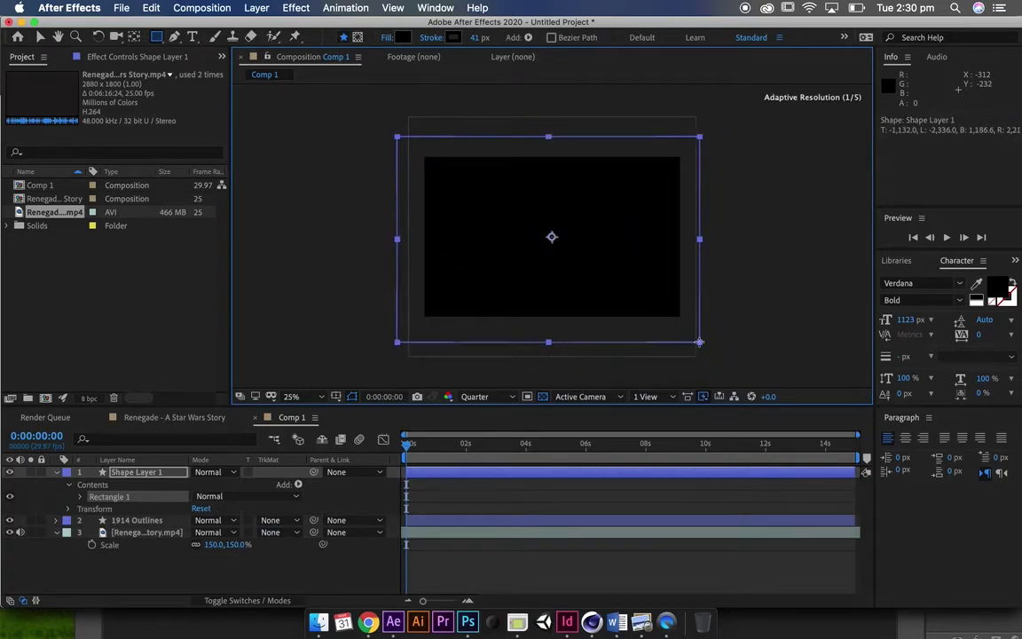
click(122, 537)
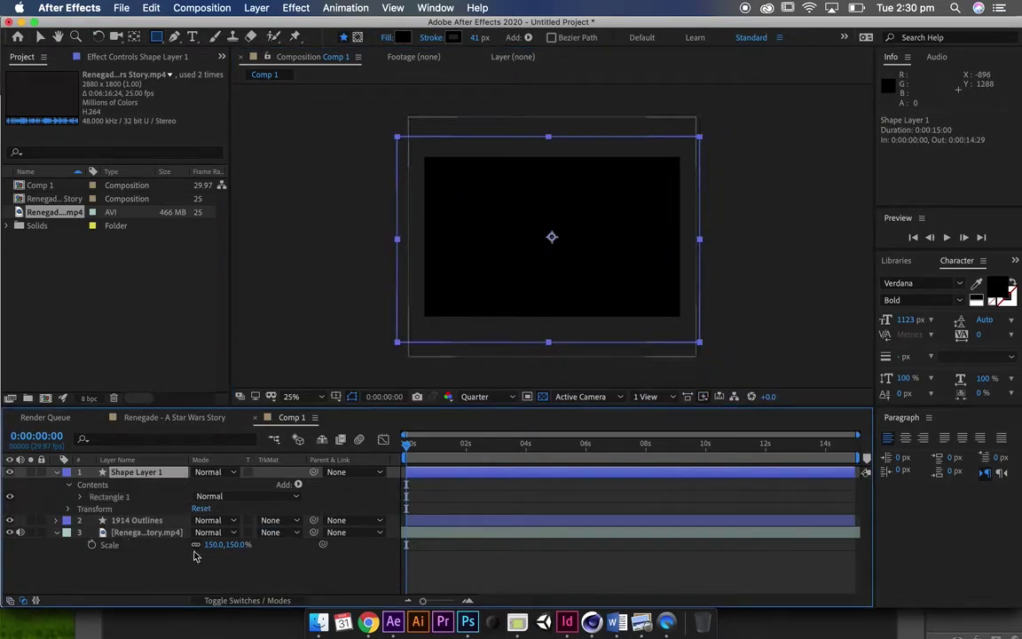
- Examine the layer setup in the Renegade - A Star Wars Story composition and return to Comp 1
click(51, 199)
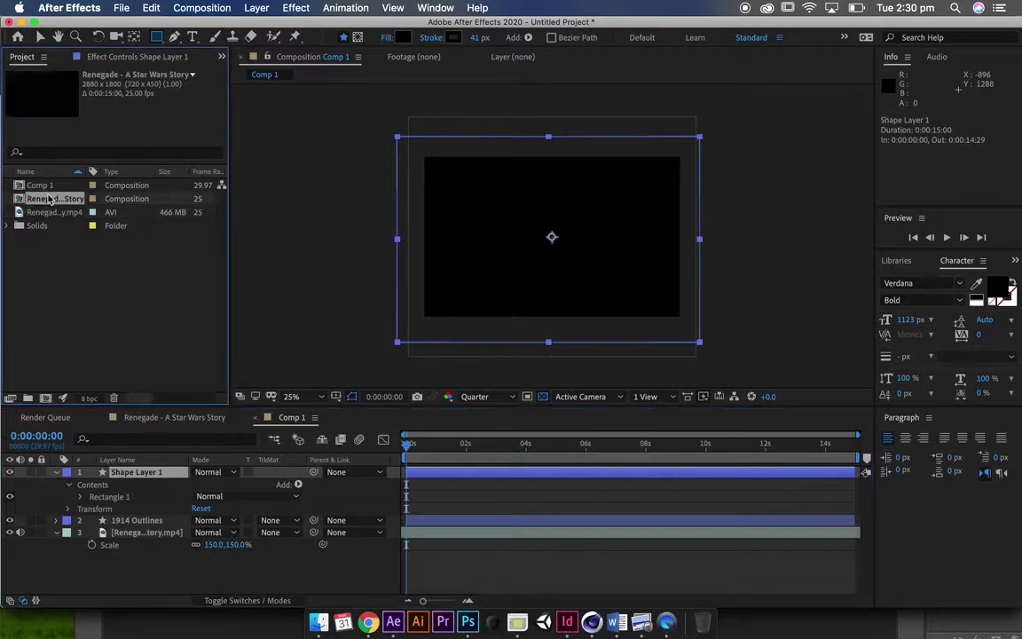
double_click(46, 201)
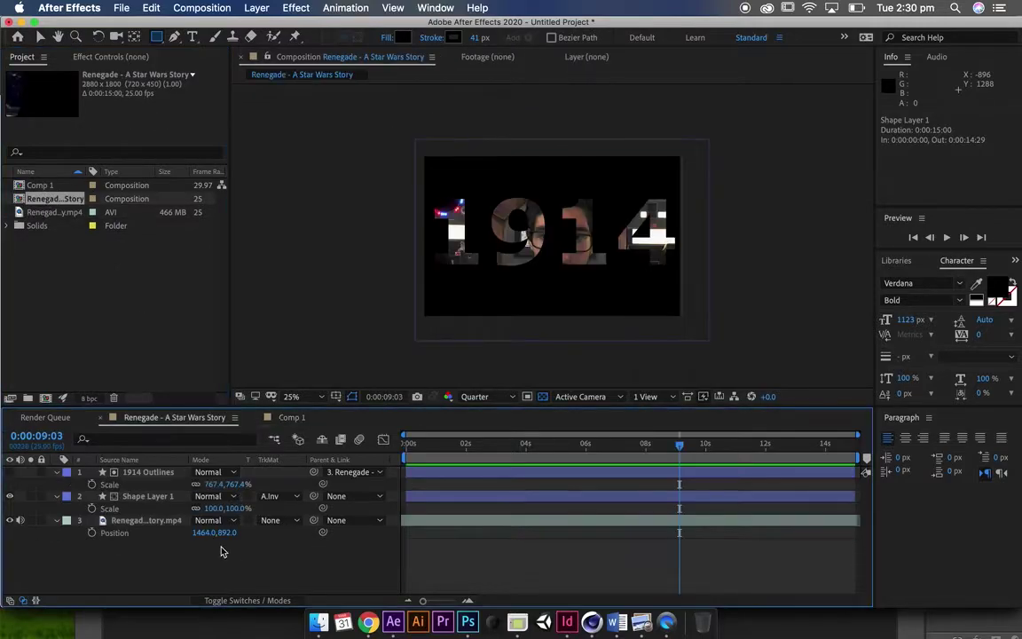
double_click(40, 186)
- Place Shape Layer 1 beneath 1914 Outlines and set its track matte to Alpha Inverted Matte "1914 Outlines"
drag(164, 480, 165, 531)
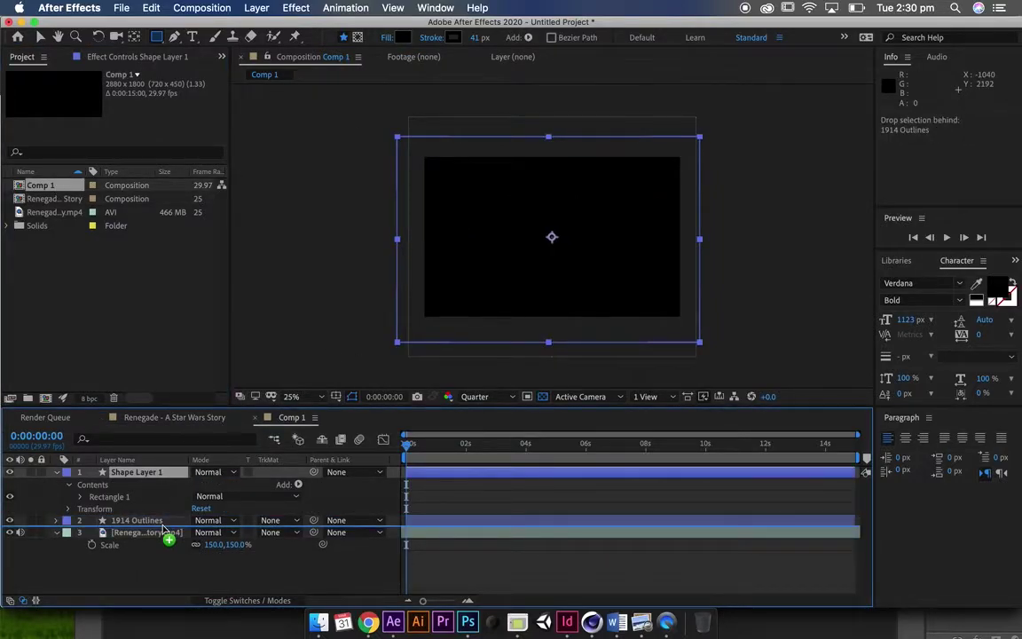
click(245, 582)
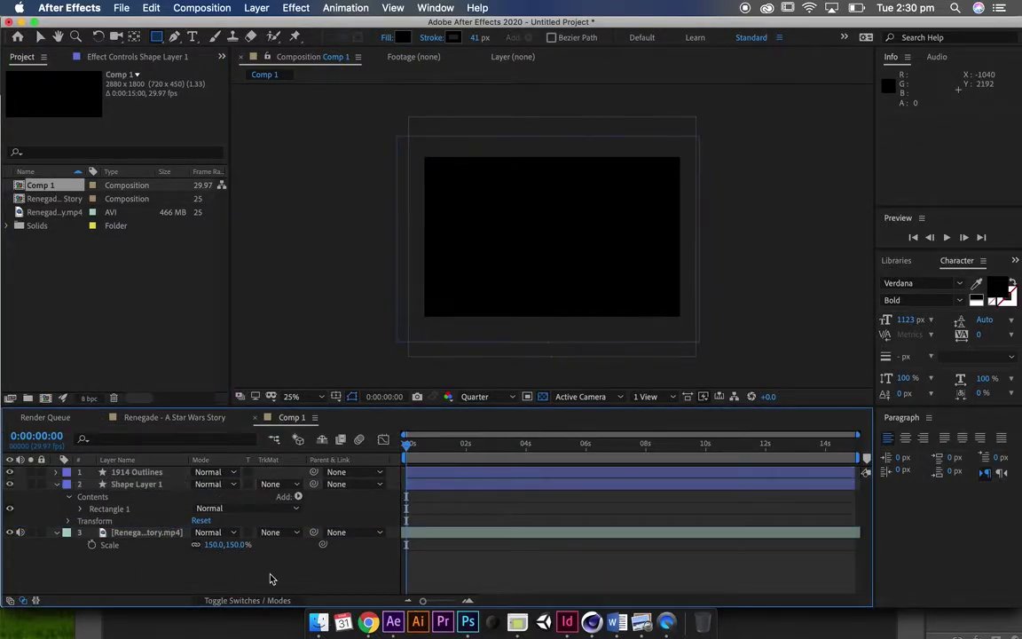
click(282, 484)
click(310, 534)
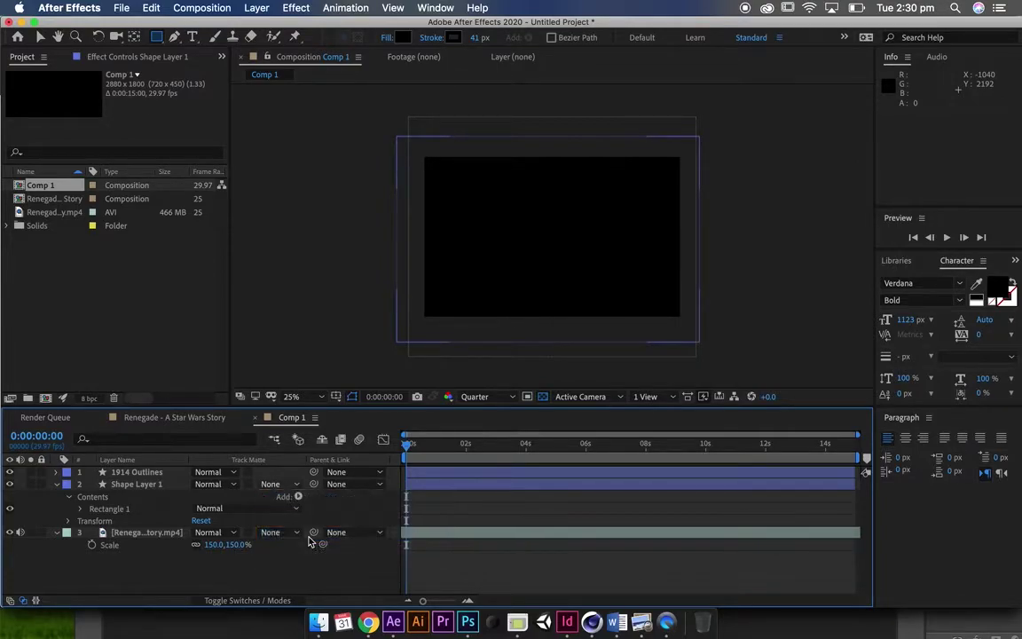
- Remove Shape Layer 1's track matte and reapply Alpha Inverted Matte "1914 Outlines"
click(277, 484)
click(298, 494)
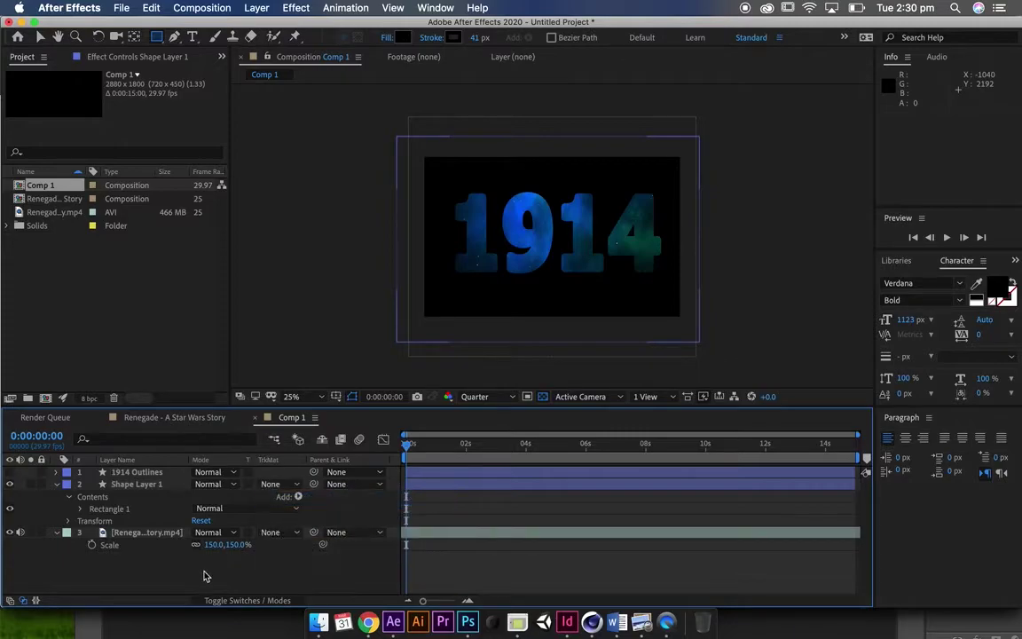
click(250, 596)
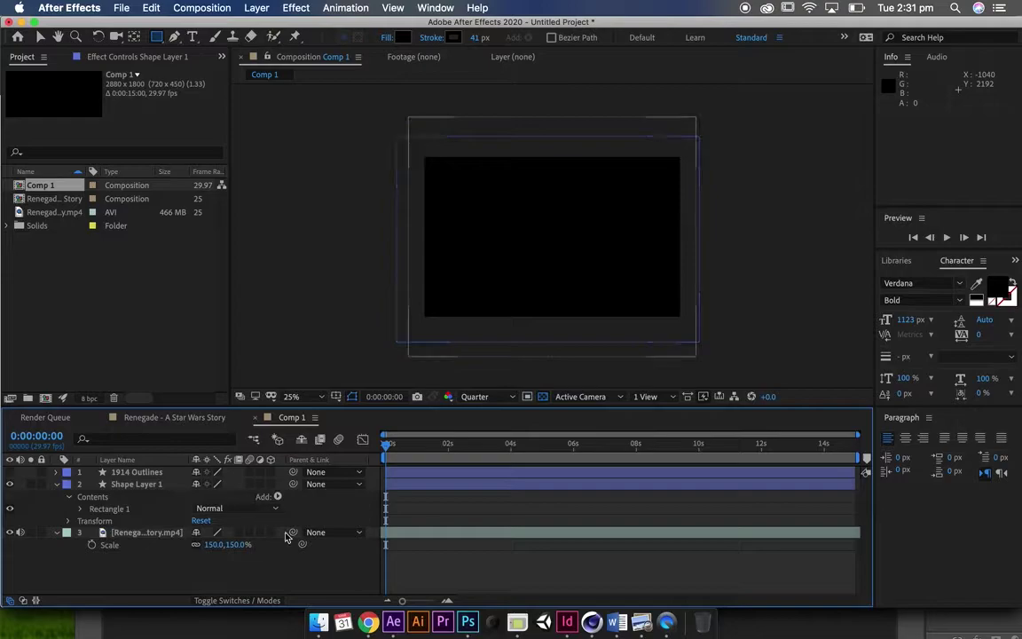
click(272, 600)
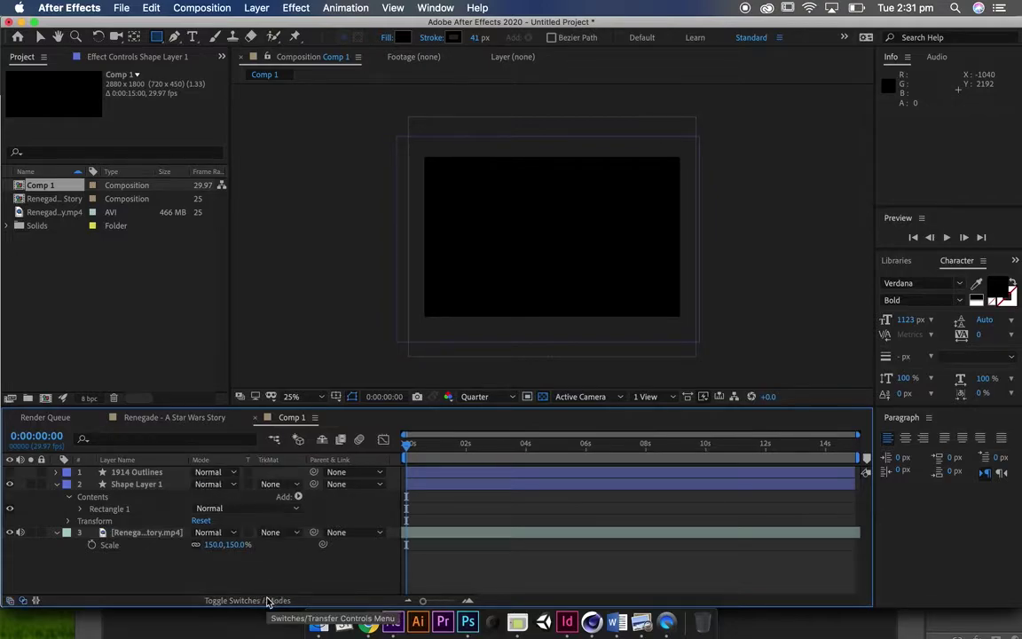
click(275, 483)
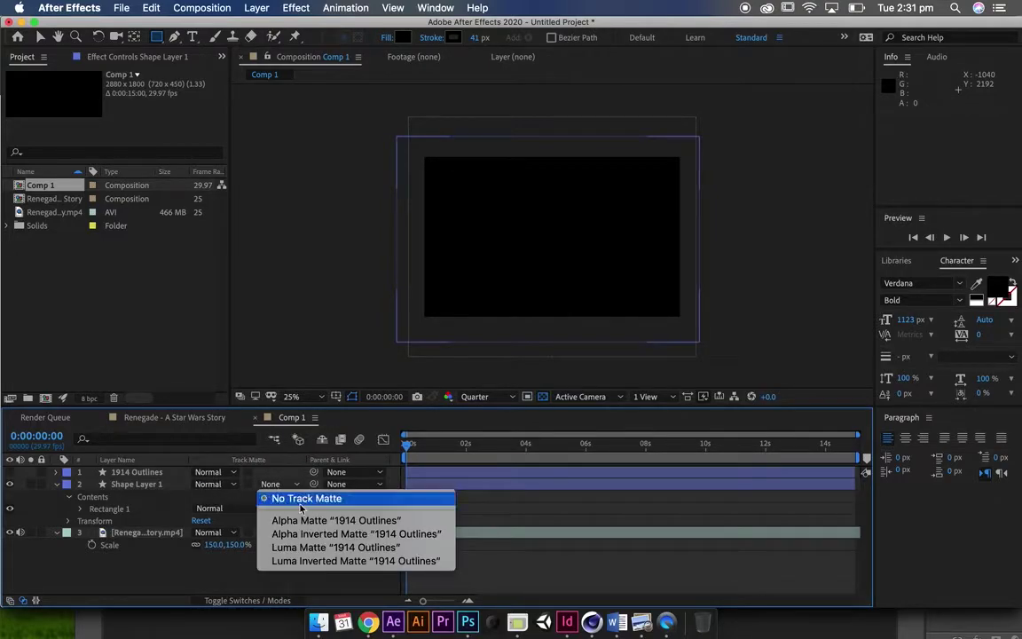
click(312, 533)
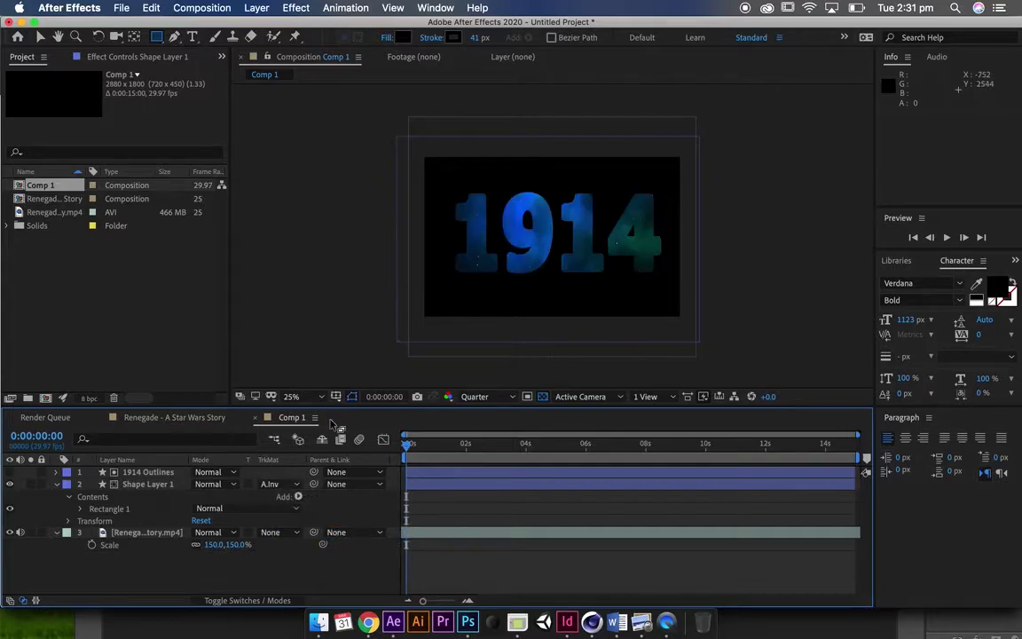
- Try the Alpha, Luma and Luma Inverted track mattes on Shape Layer 1, and return it to Alpha Inverted Matte
click(276, 483)
click(286, 520)
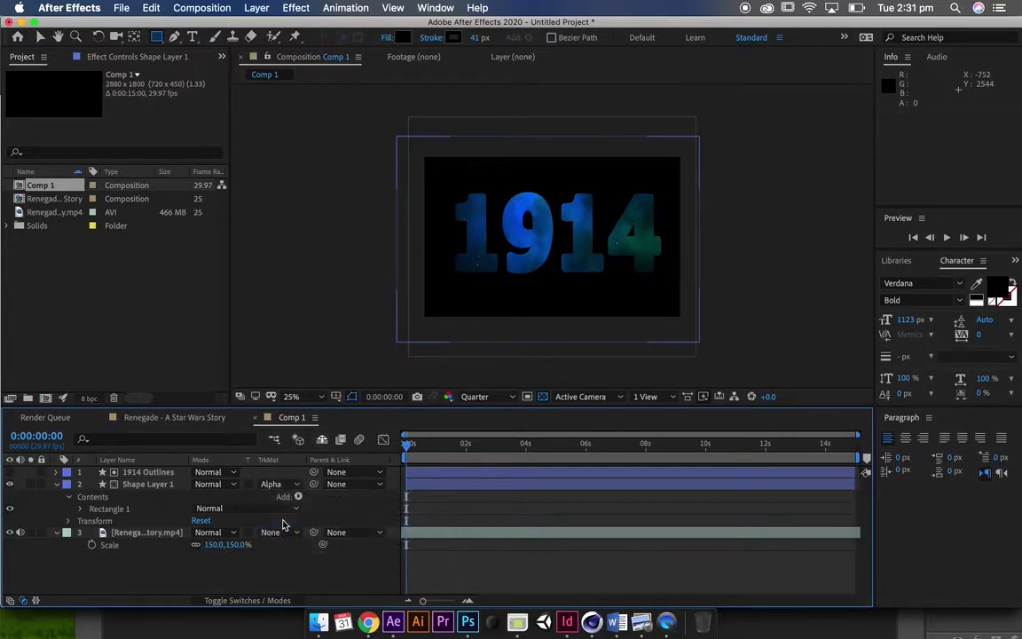
click(275, 483)
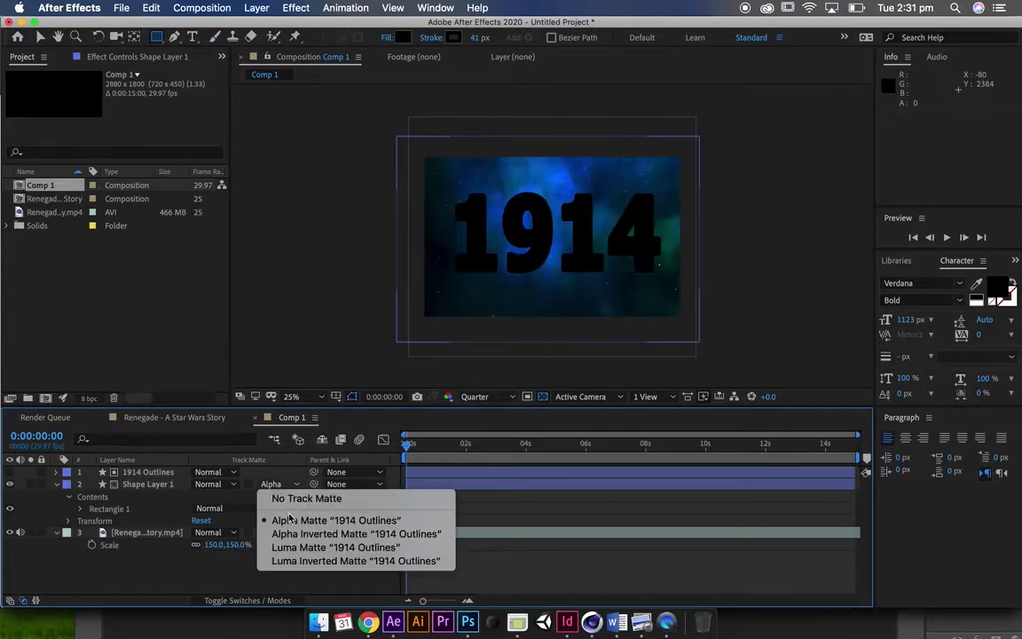
click(298, 532)
click(275, 483)
click(301, 544)
click(286, 484)
click(300, 560)
click(282, 484)
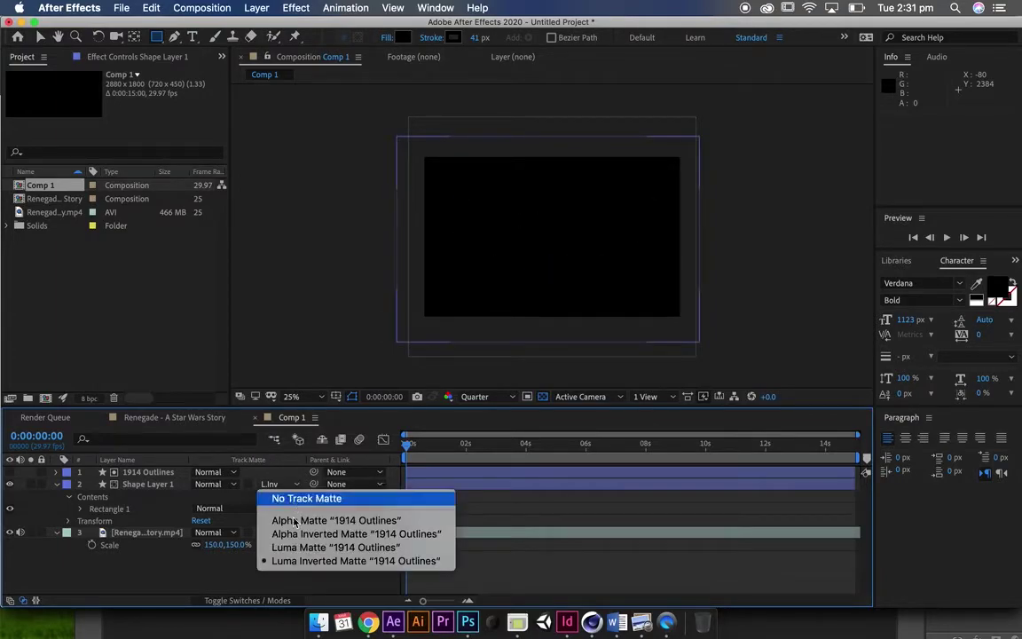
click(296, 535)
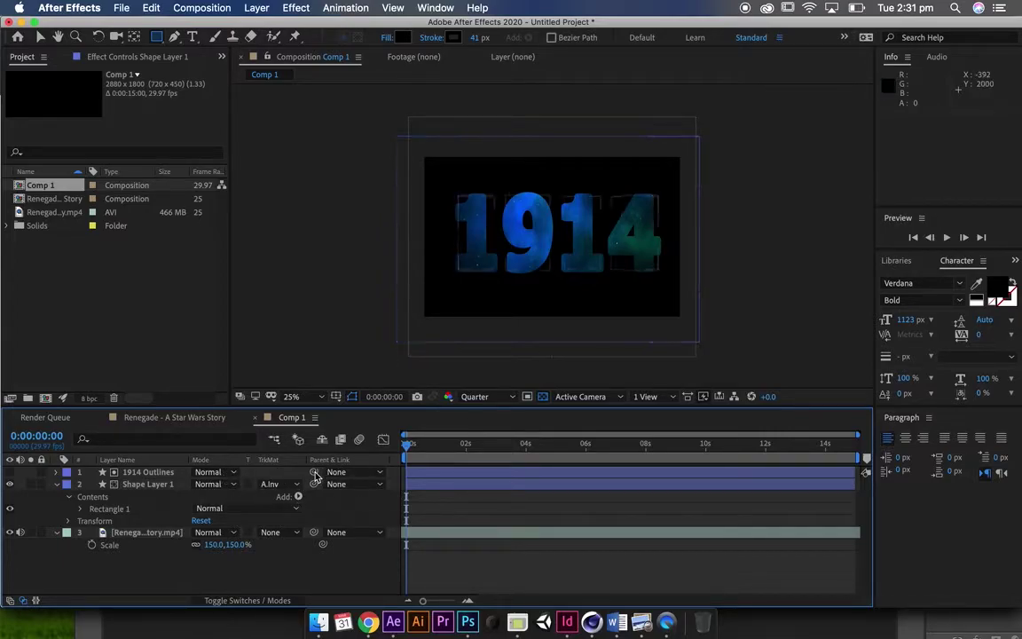
- Parent 1914 Outlines to Shape Layer 1, try enlarging the outlines' scale, and undo the scale change
drag(315, 476, 166, 489)
click(167, 474)
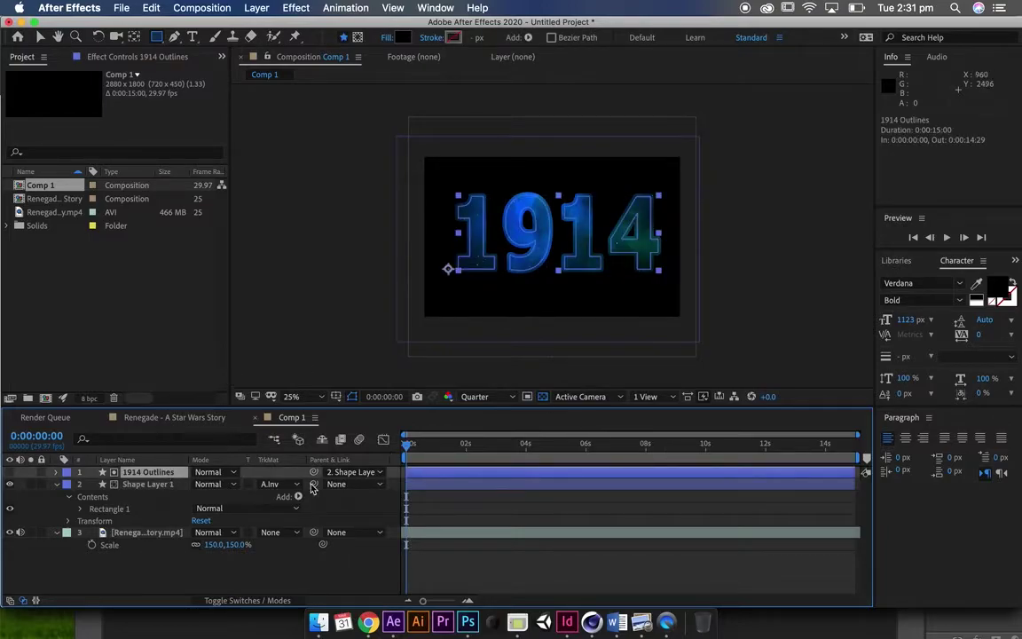
key(s)
drag(236, 488, 355, 484)
key(cmd+z)
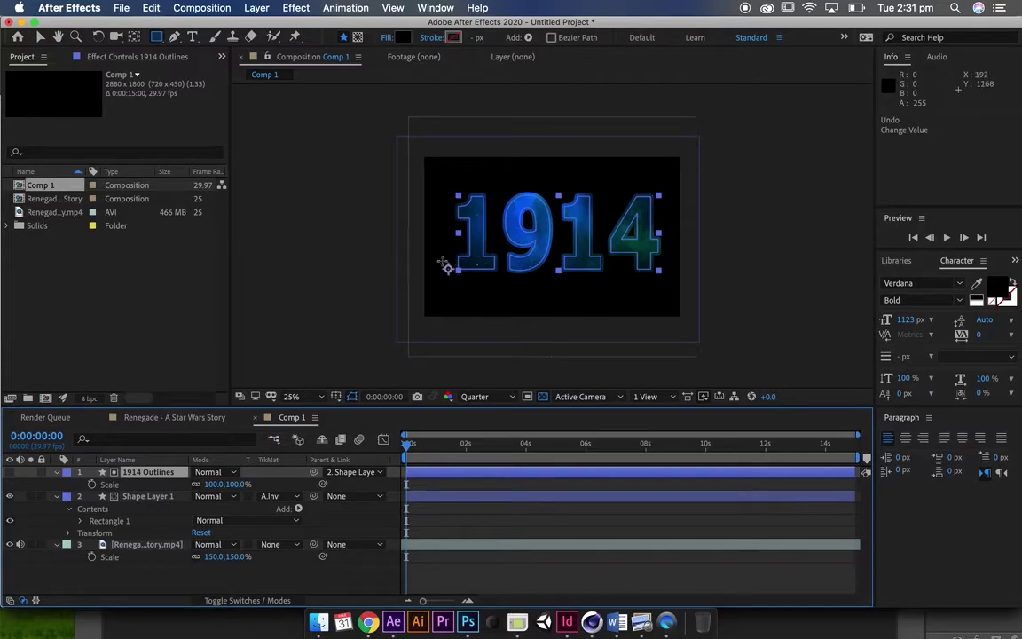
- Move the 1914 Outlines anchor point to the centre of the text and scale the layer to 215%
click(137, 37)
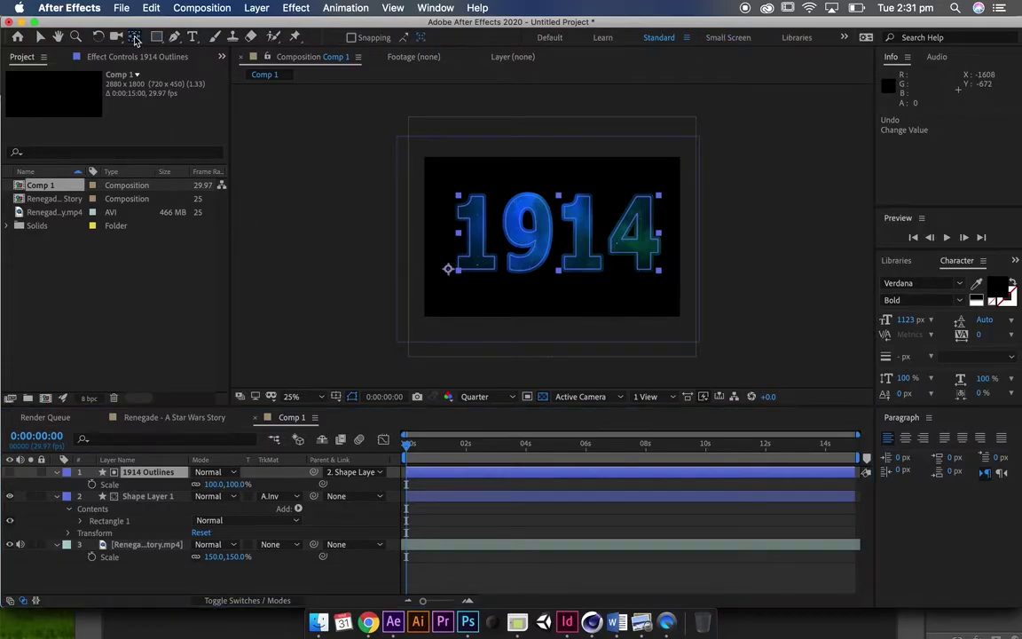
drag(454, 269, 557, 233)
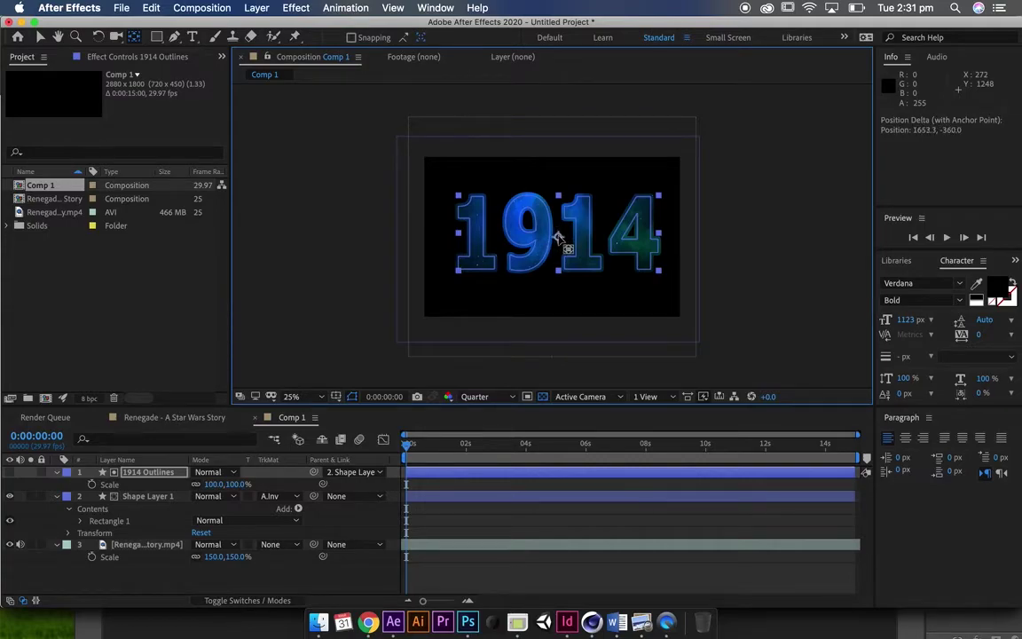
drag(235, 485, 549, 485)
drag(468, 465, 484, 470)
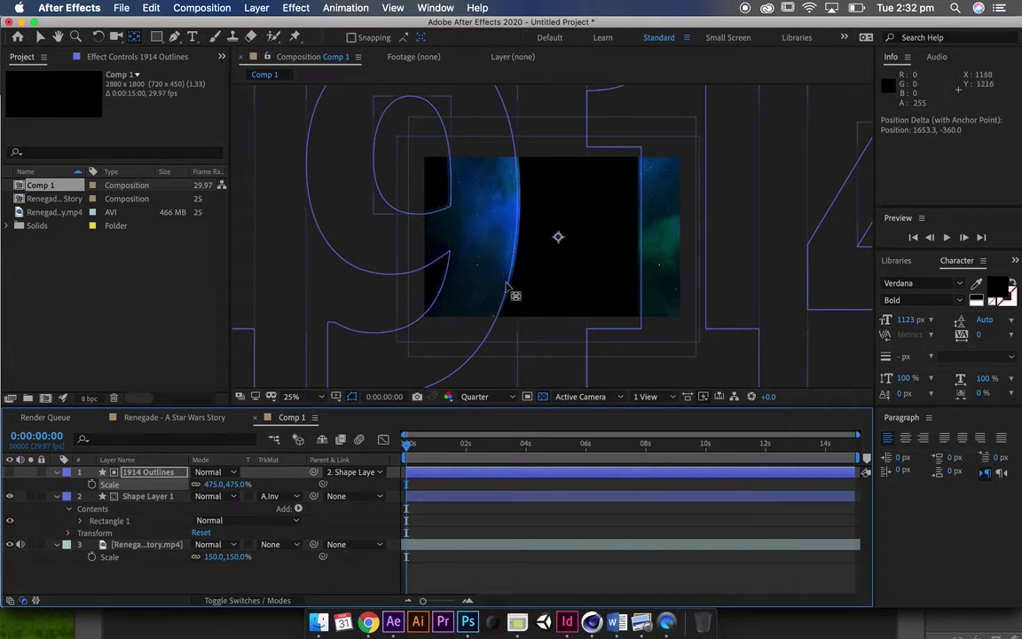
drag(232, 486, 195, 488)
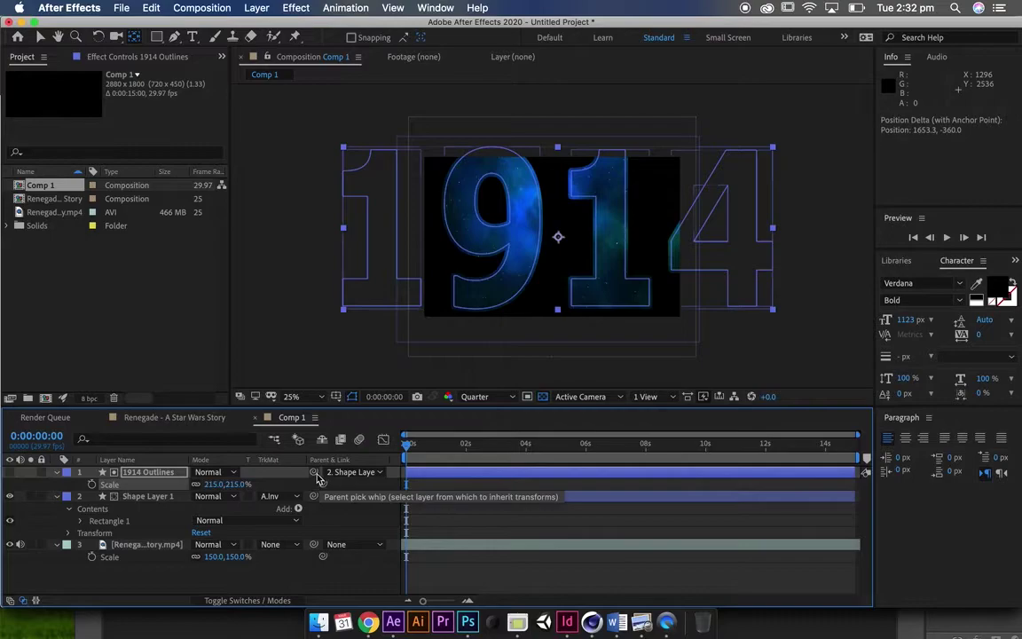
- Parent 1914 Outlines to the Renegade footage layer and reduce the outlines' scale to 126.3%
drag(313, 472, 174, 545)
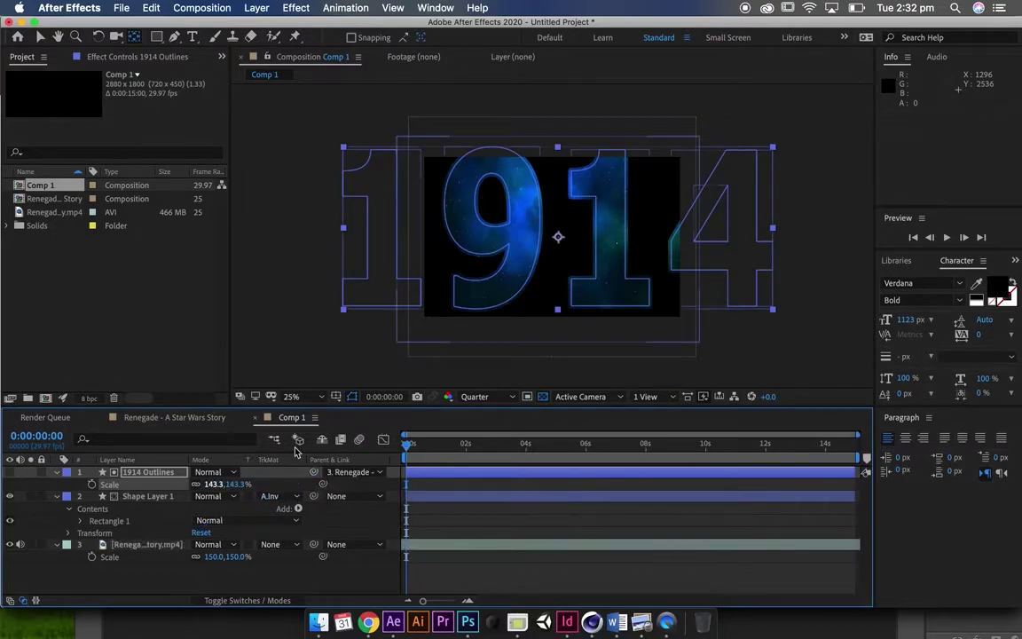
drag(233, 487, 201, 470)
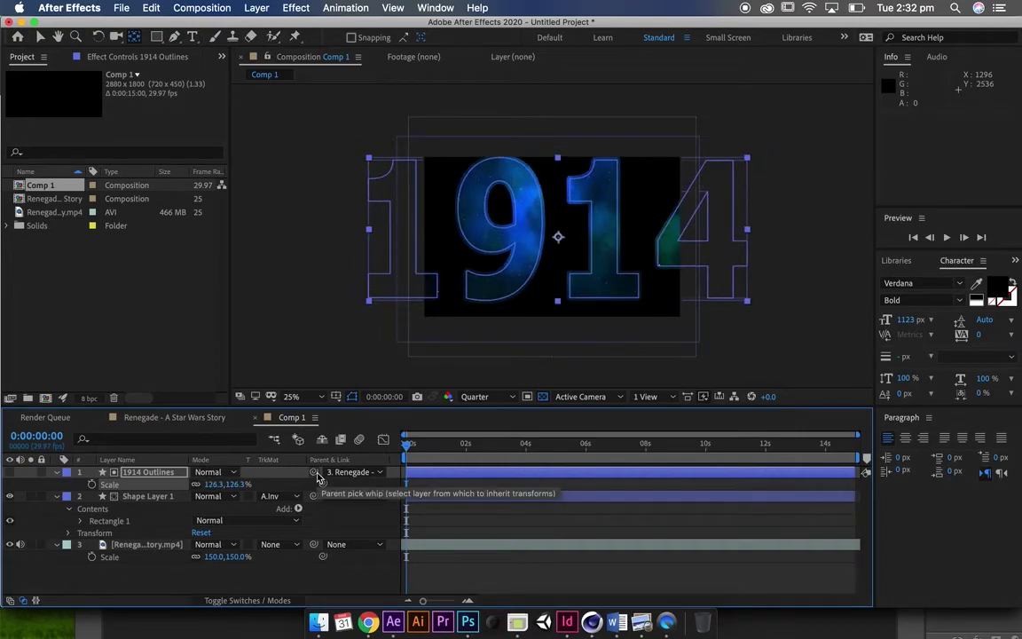
drag(315, 473, 133, 544)
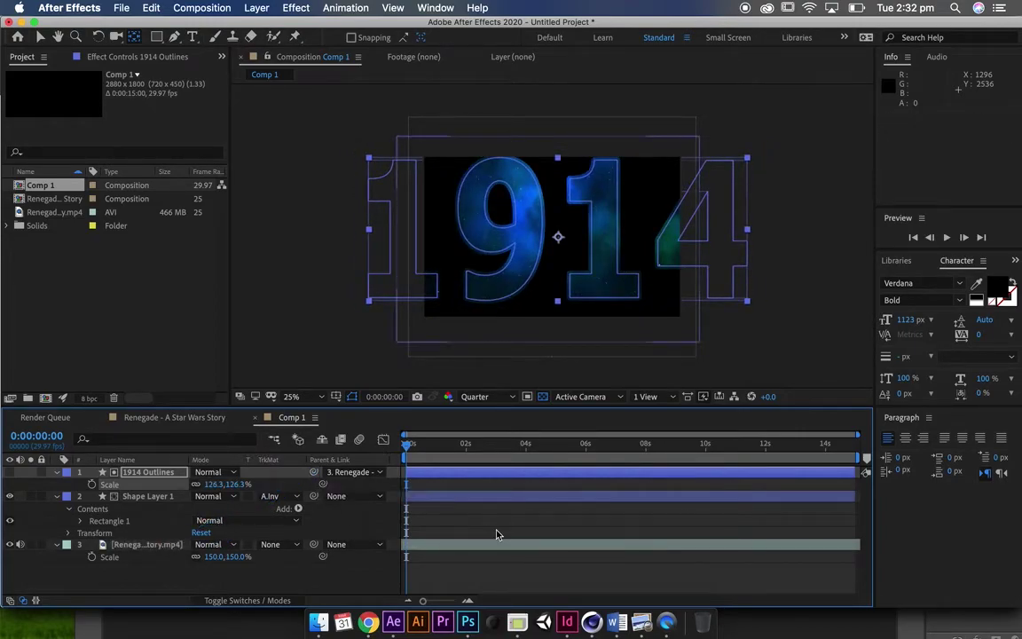
- Parent 1914 Outlines to Shape Layer 1, and parent the Renegade footage layer to 1914 Outlines
drag(314, 472, 160, 496)
drag(315, 544, 312, 477)
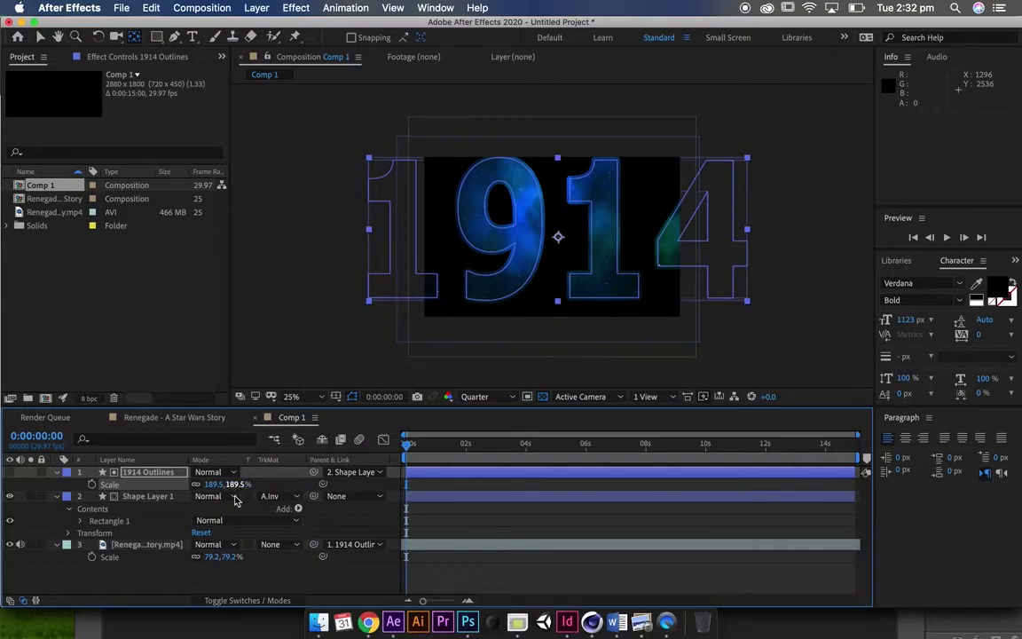
- Keyframe the 1914 Outlines scale from 454.5% at 0:00:00:00 down to 143.5% at 0:00:04:19
drag(236, 488, 337, 410)
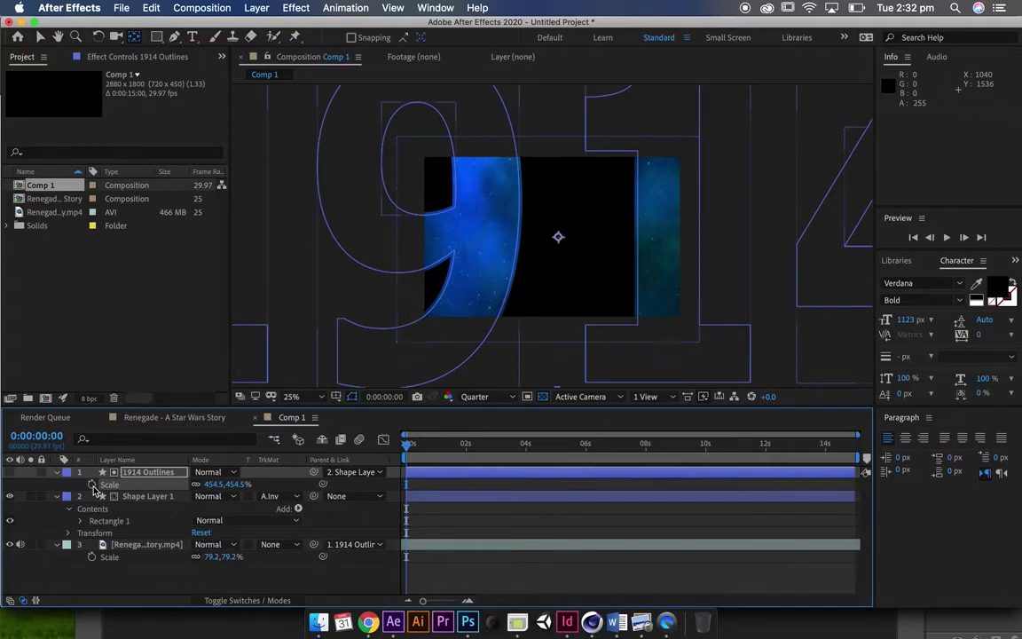
drag(443, 441, 544, 444)
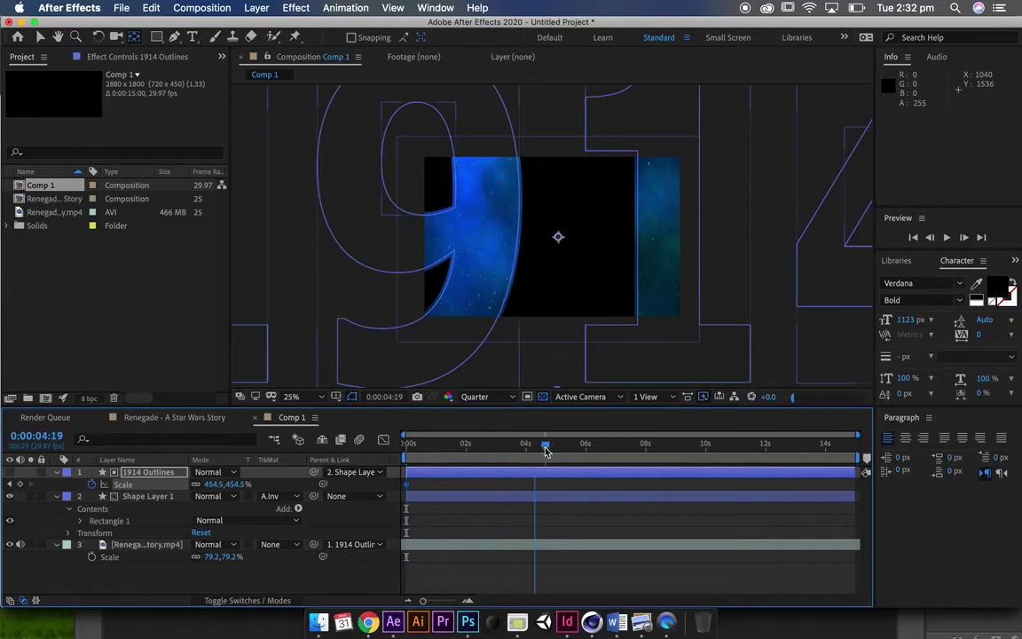
click(240, 485)
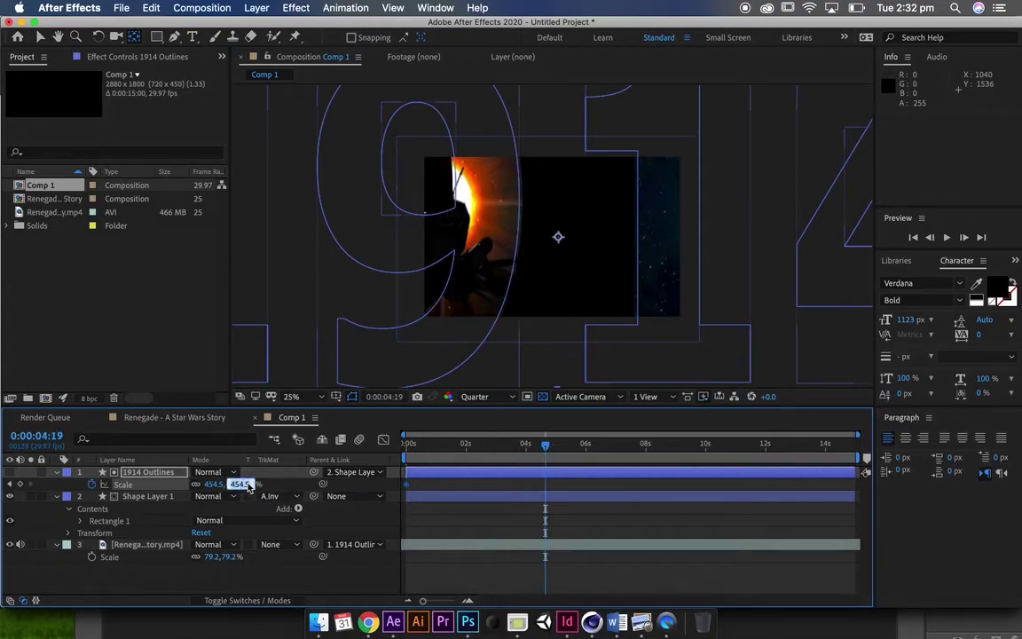
click(301, 491)
drag(239, 484, 23, 486)
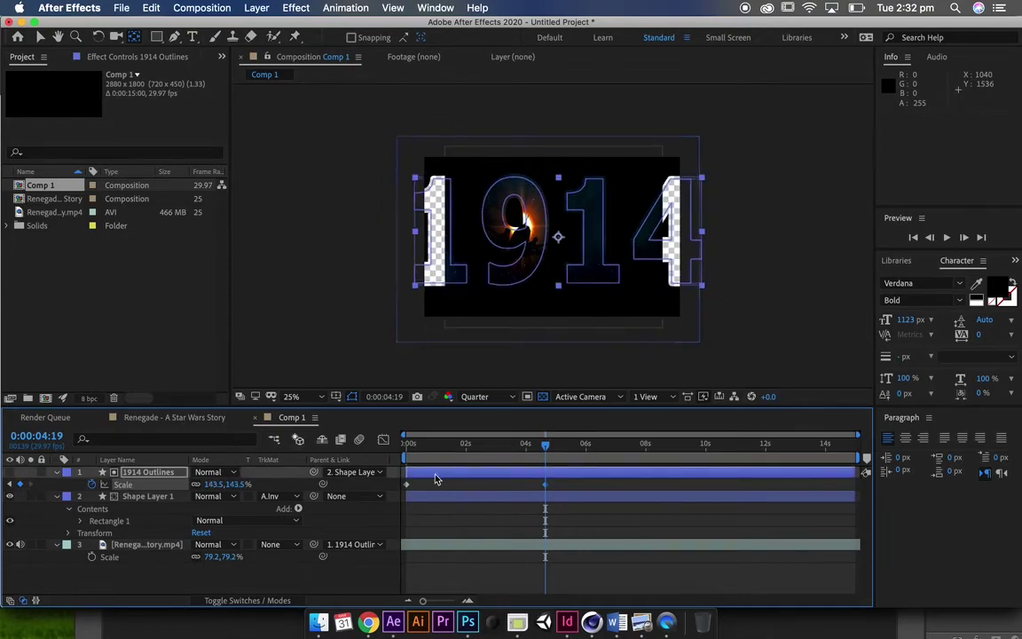
- Preview the 1914 Outlines scale animation from the start of Comp 1 and stop playback just past the second keyframe
drag(495, 453, 344, 458)
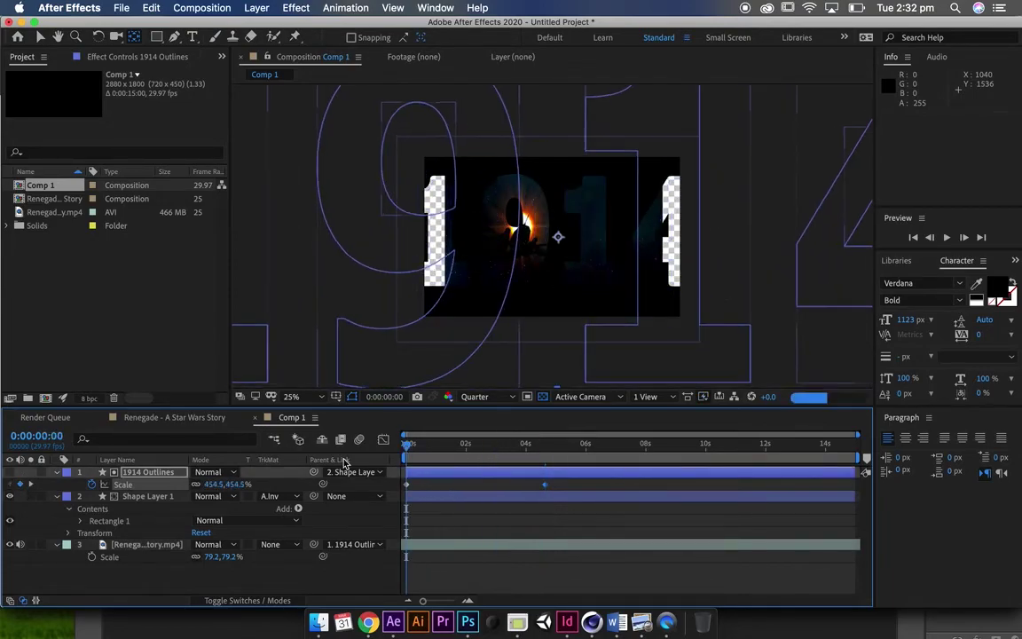
key(space)
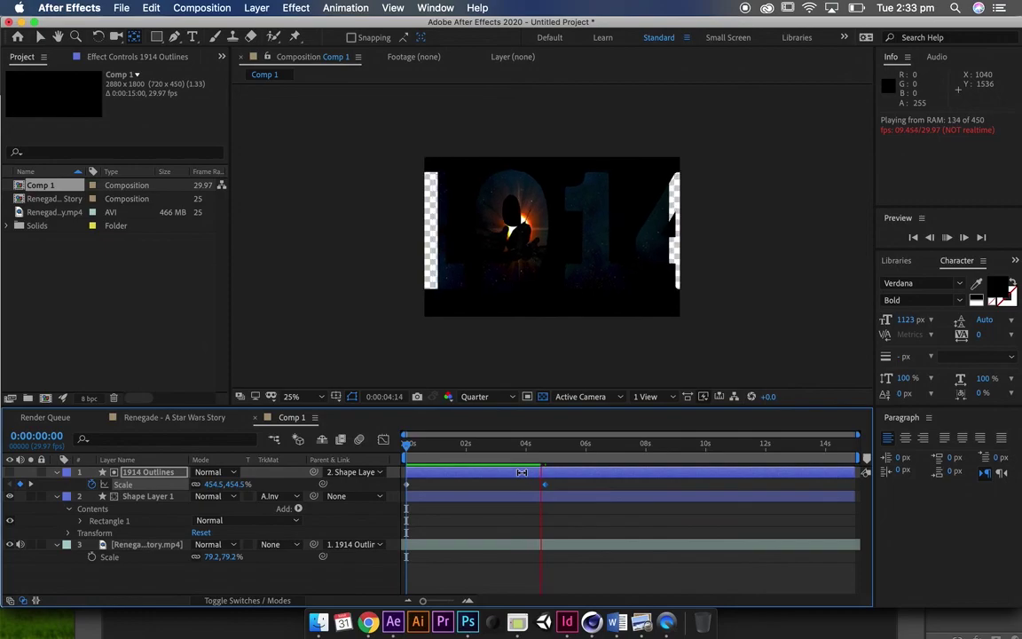
key(space)
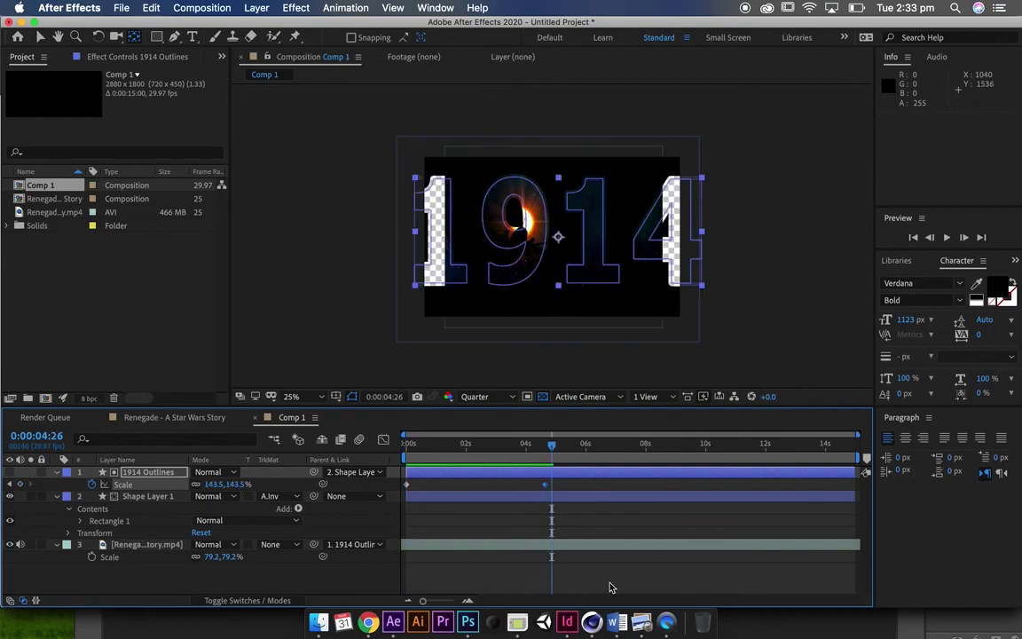